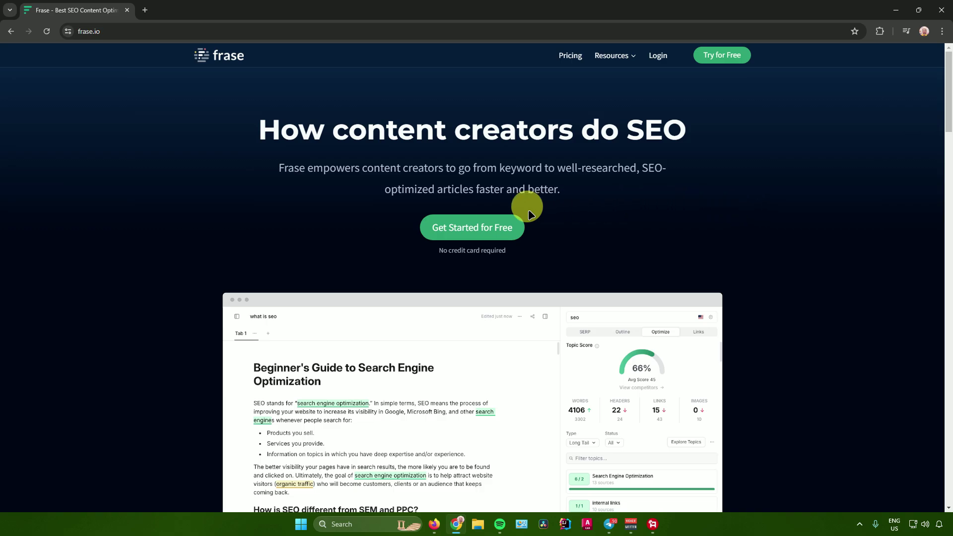
Step: Begin free Frase account registration from the homepage's 'Get Started for Free' button
left_click(484, 227)
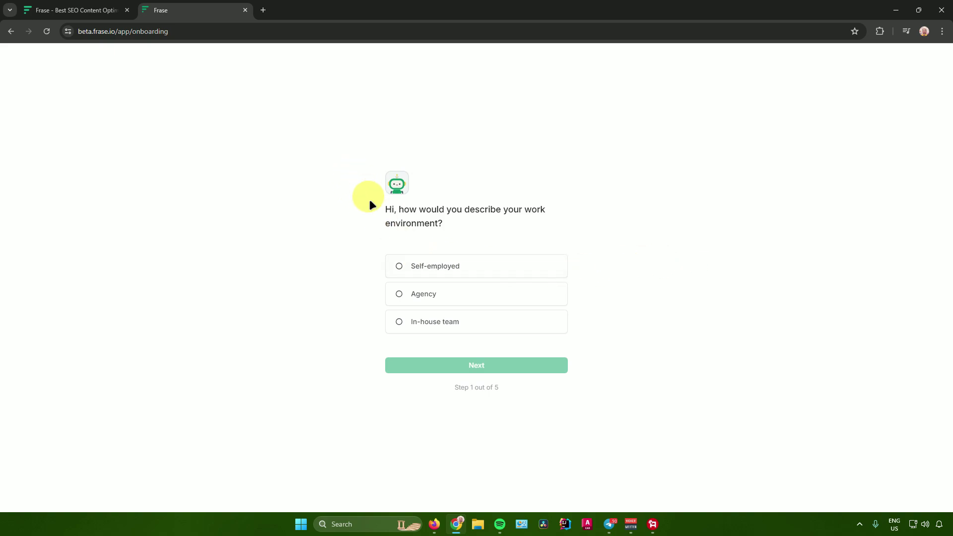
Step: Answer Self-employed for work environment and 0 - 5 for company size
left_click(442, 268)
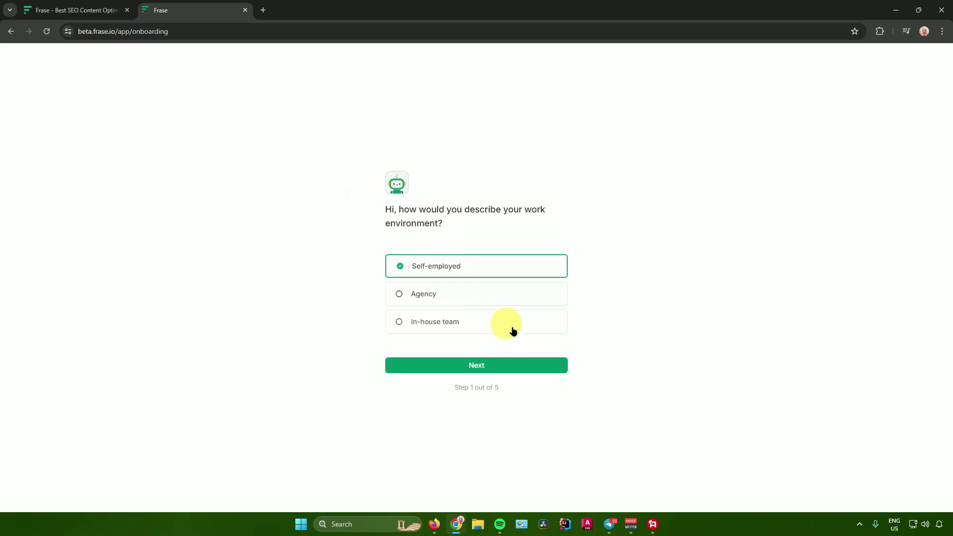
left_click(534, 365)
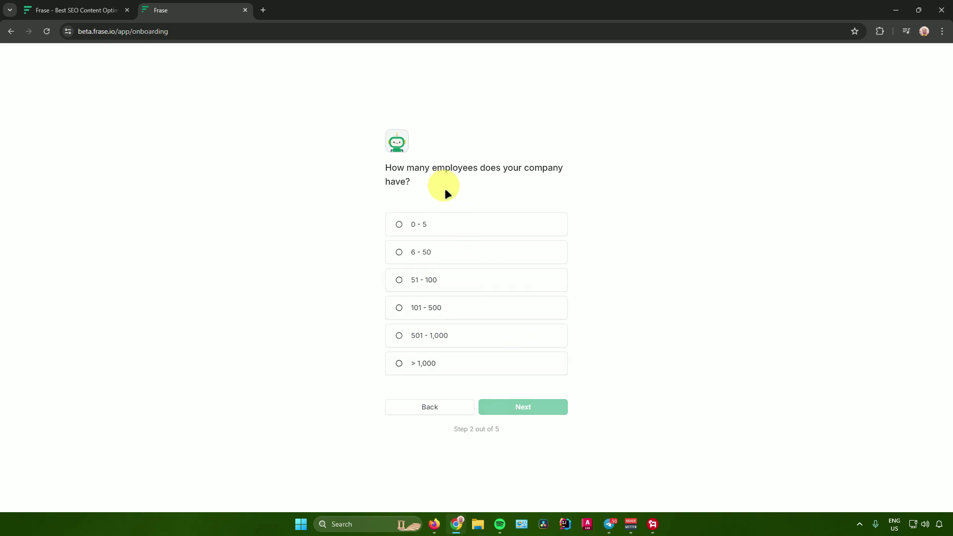
left_click(456, 225)
left_click(548, 406)
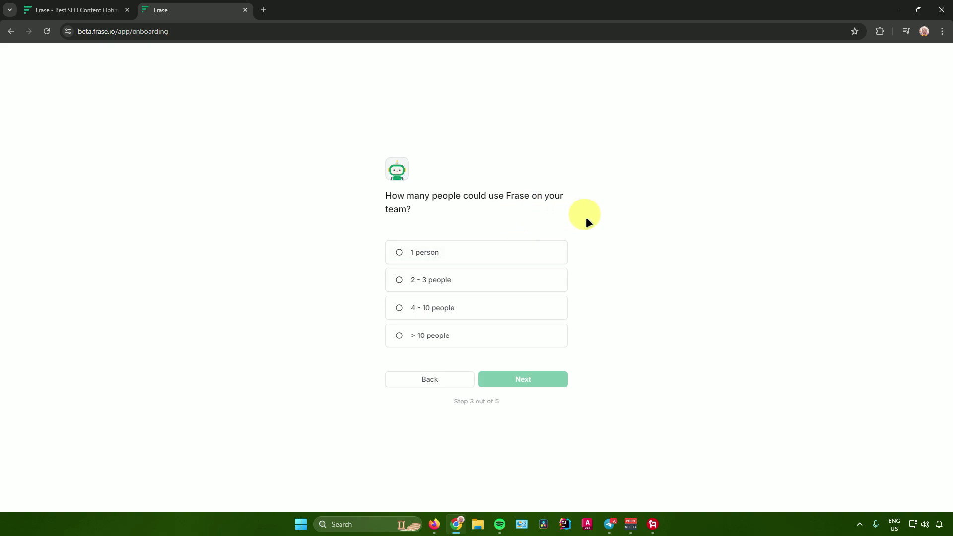
Step: Choose a 1-person team and 'I don't use keyword research tools' to finish onboarding questions
left_click(507, 250)
left_click(523, 379)
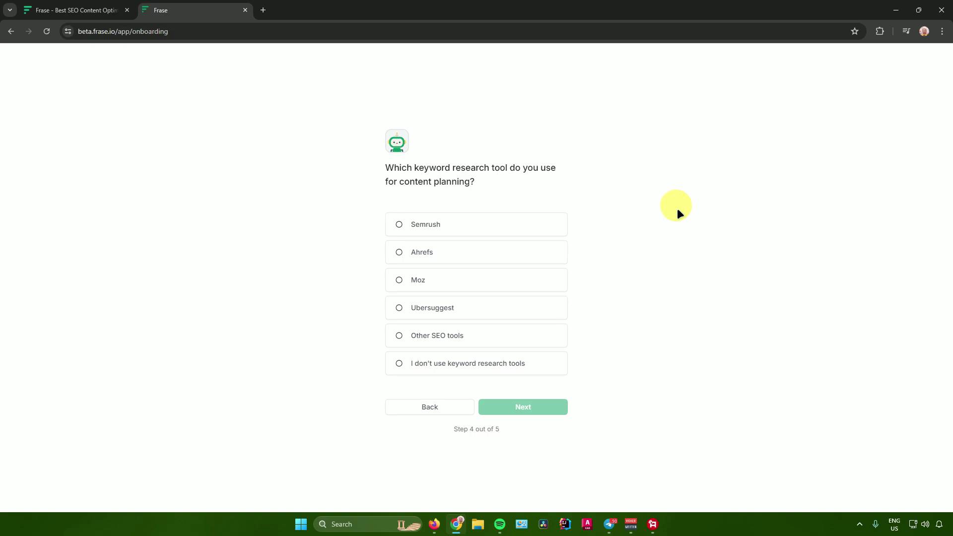
left_click(534, 369)
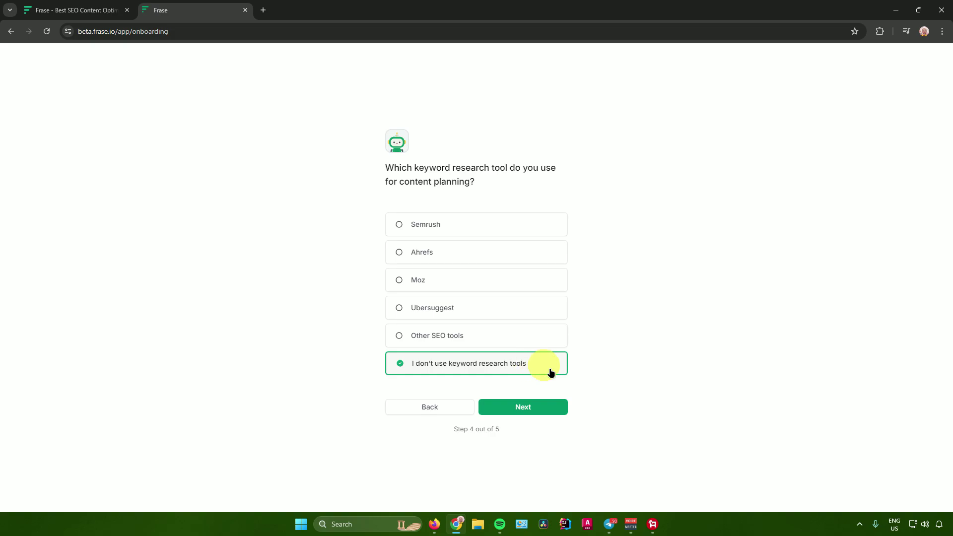
left_click(538, 397)
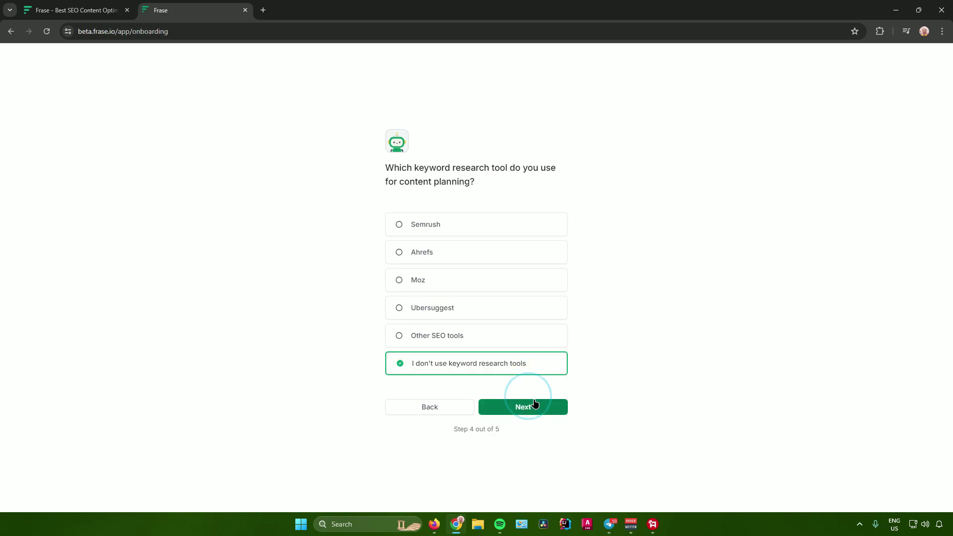
left_click(553, 400)
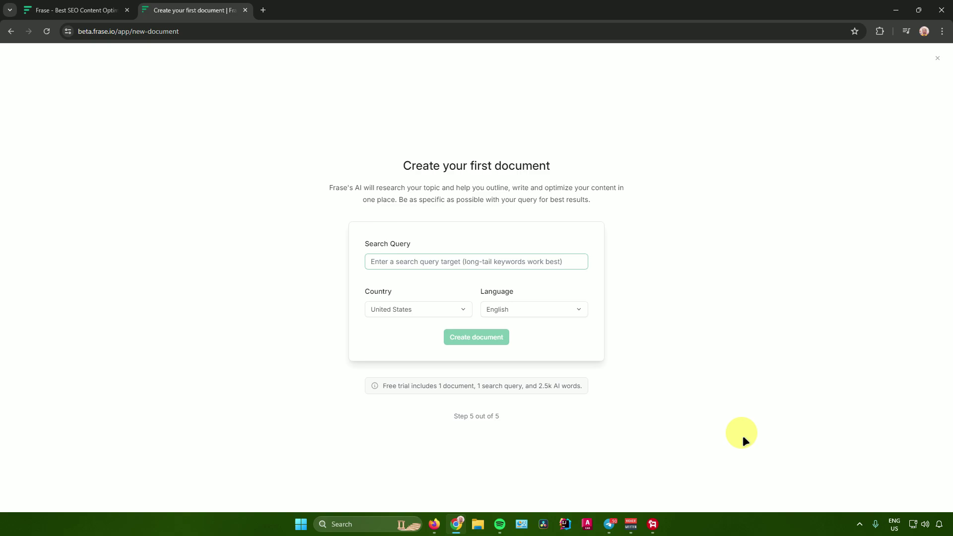
Step: Create a document for the pasted meditation-tips query, keeping United States and English
left_click(459, 255)
key("ctrl+v")
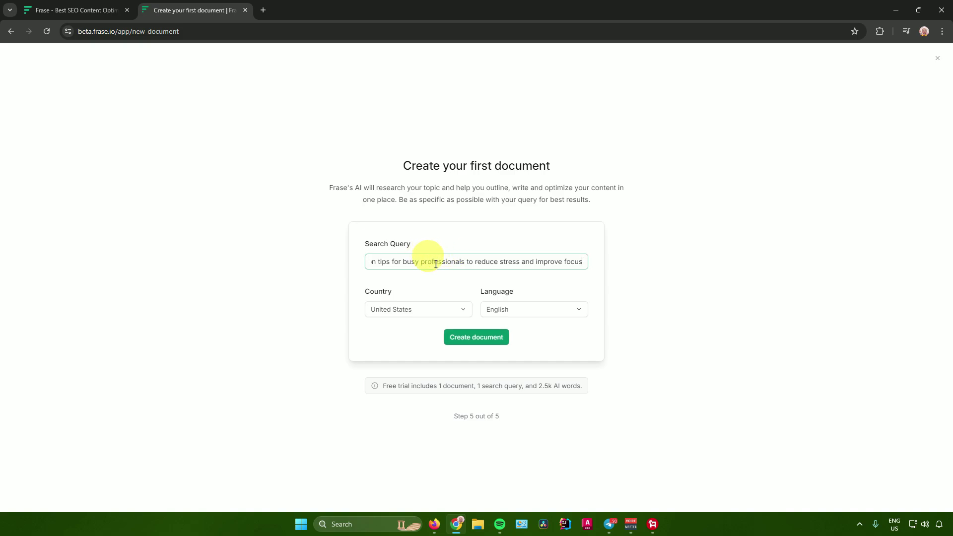
key("Left")
key("Left")
key("Left")
key("Left")
key("Left")
key("Left")
key("Left")
key("Left")
key("Left")
key("Left")
key("Left")
key("Left")
key("Left")
key("Left")
key("Home")
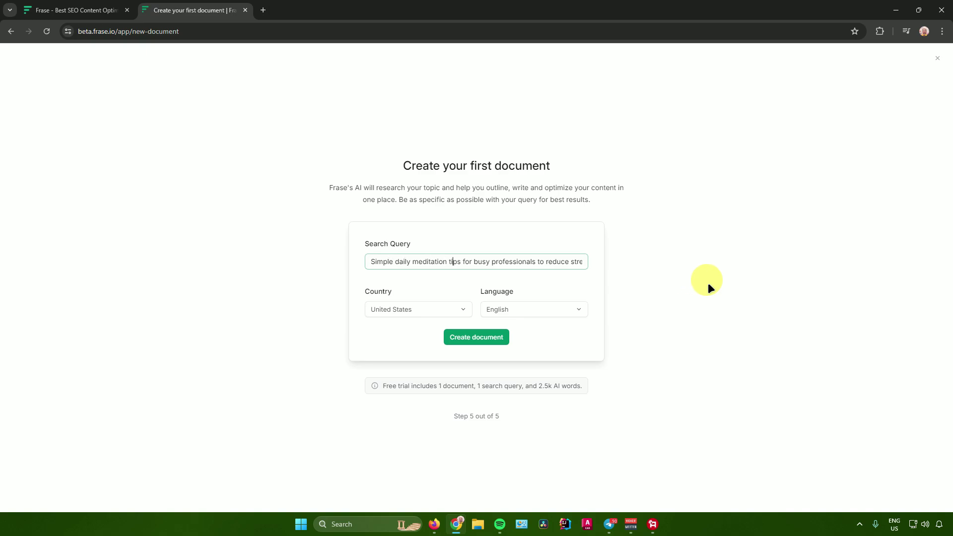
key("Right")
key("Right")
key("Right")
key("Right")
key("Right")
key("Right")
key("Right")
key("Right")
key("Right")
key("Right")
key("Right")
key("Right")
key("Right")
key("Right")
key("Right")
key("Right")
key("Right")
key("Right")
key("Right")
key("Right")
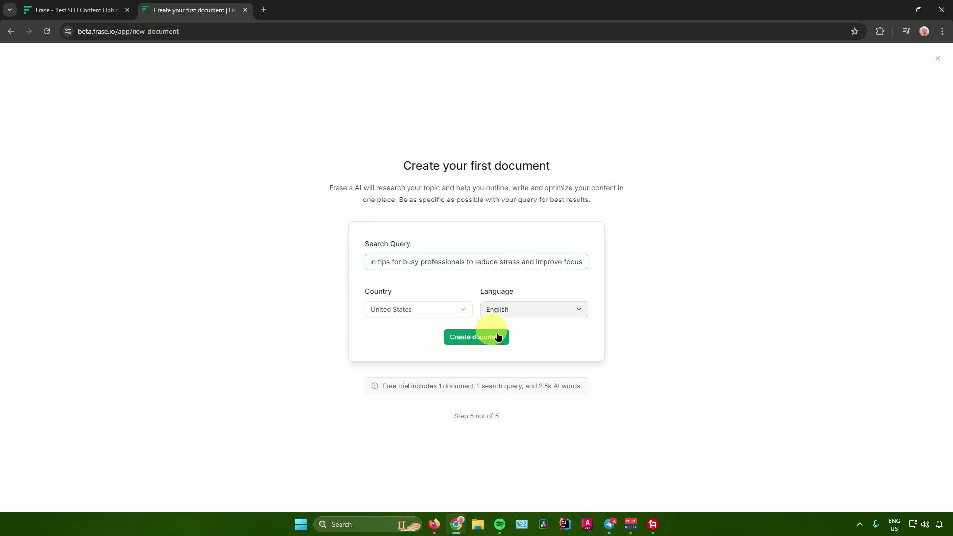
left_click(472, 339)
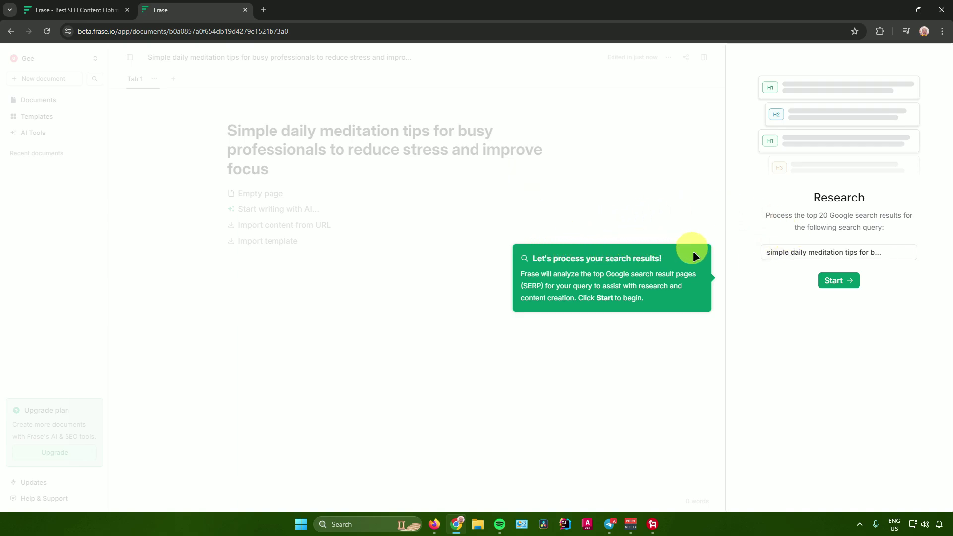
Step: Process the top Google results for the query, then clear the editor's title text
left_click(839, 279)
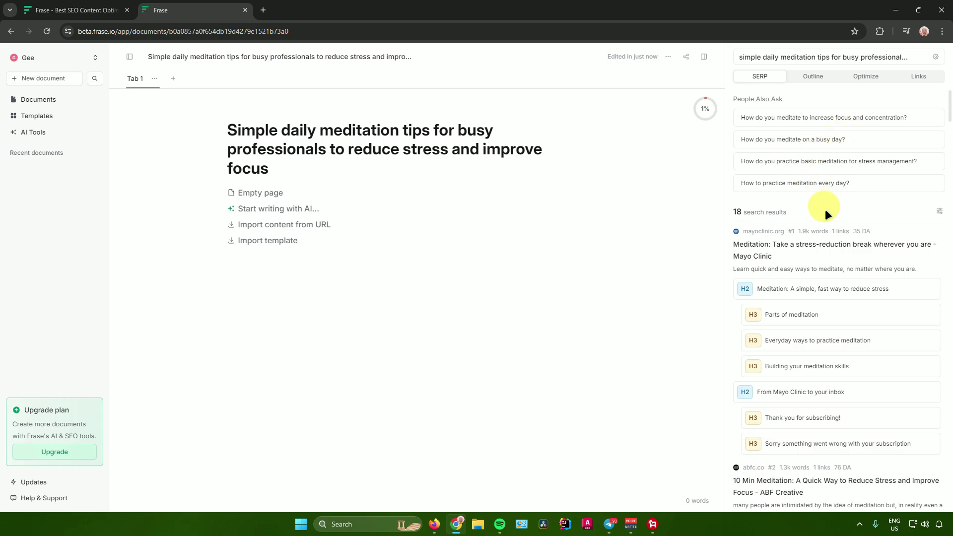
scroll(826, 210, "down", 3)
scroll(861, 253, "up", 3)
key("ctrl+z")
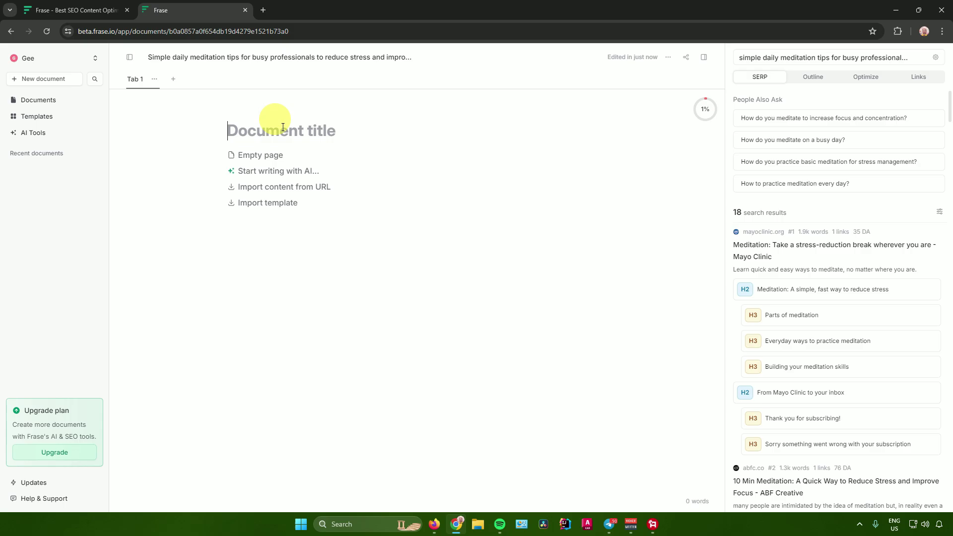
Step: Paste the meditation query as the document title and bring up the AI writing prompt
type("simple daily meditation tips for busy professionals to reduce stress and improve focus")
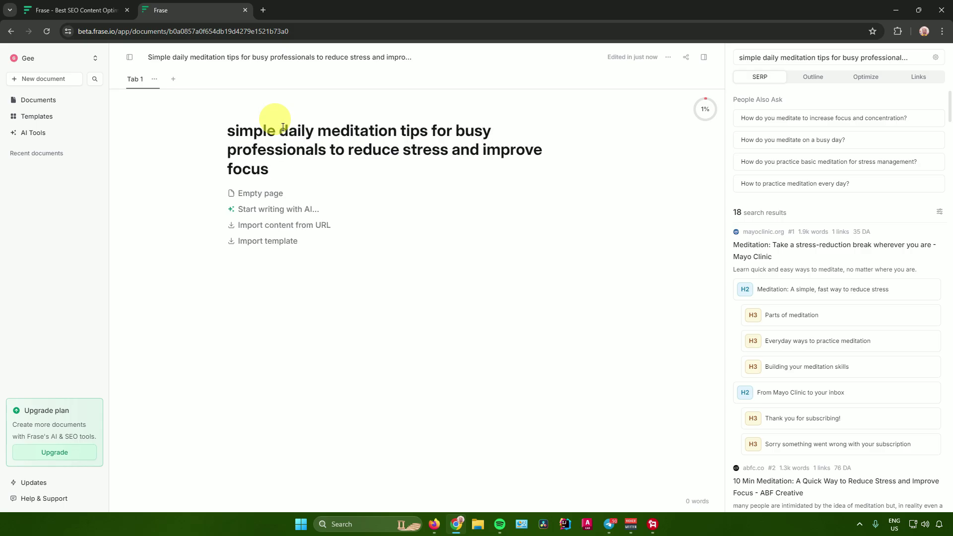
left_click(300, 211)
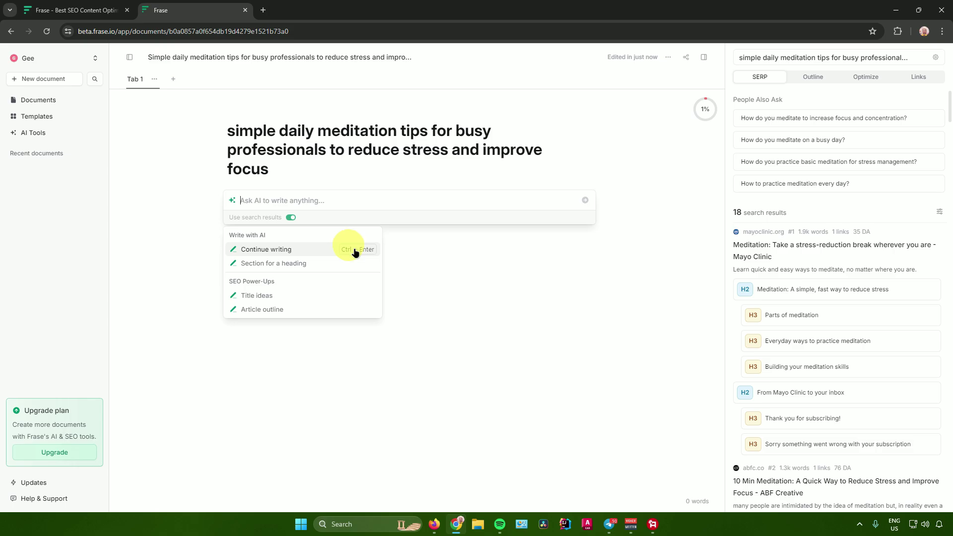
Step: Generate an AI Continue-writing draft, regenerating it once with Try Again
left_click(312, 252)
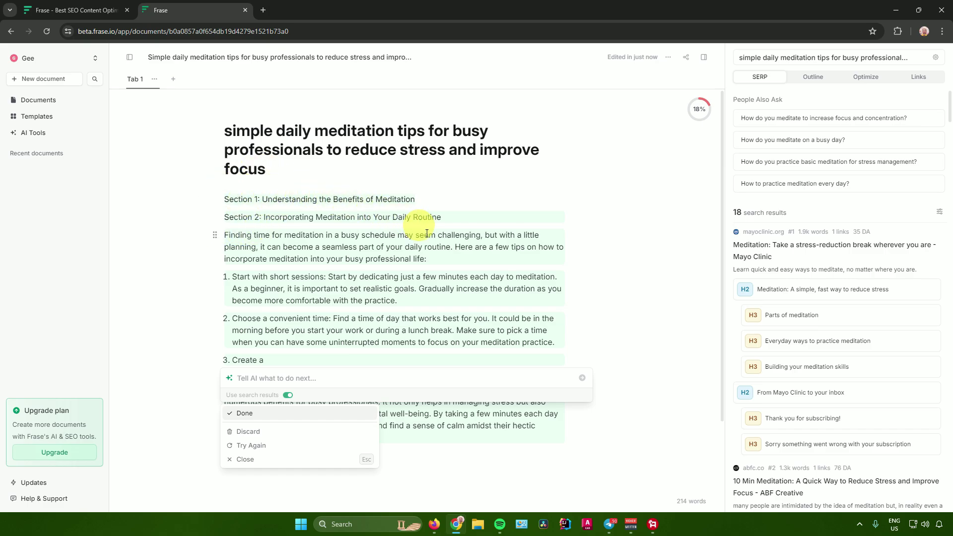
scroll(344, 204, "down", 2)
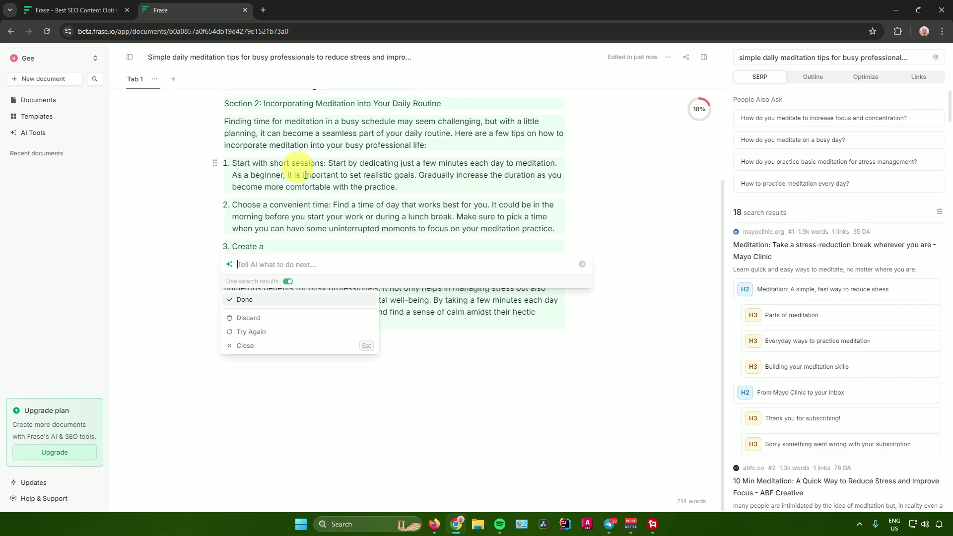
scroll(293, 169, "up", 1)
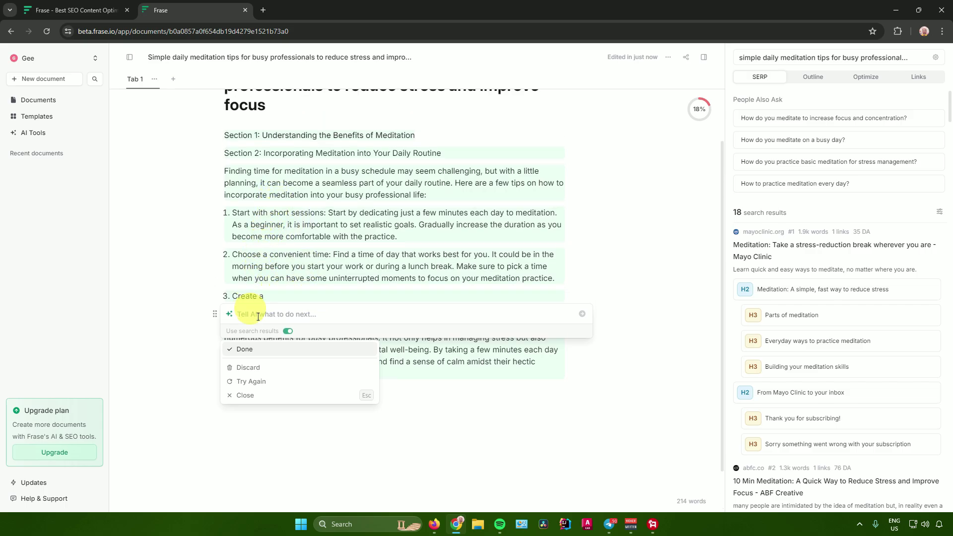
left_click(262, 387)
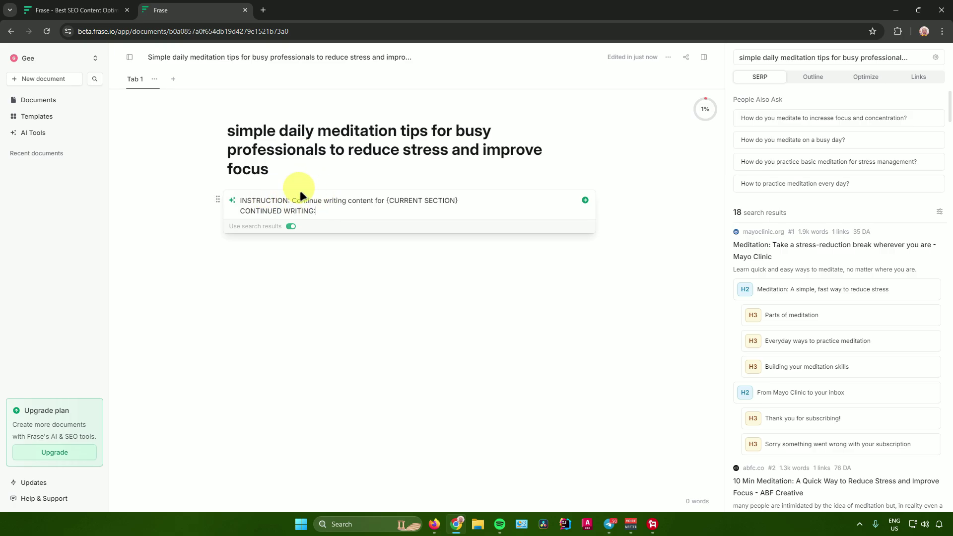
key("Return")
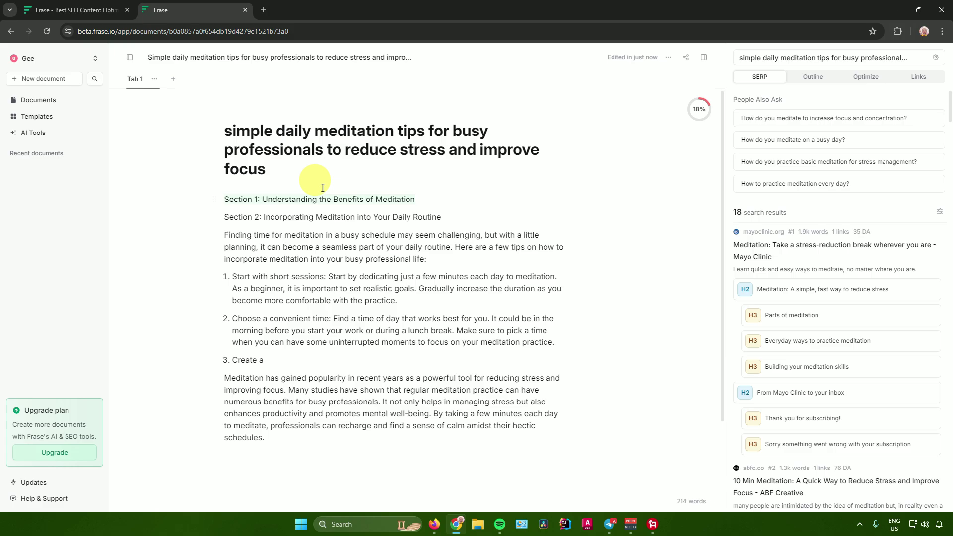
Step: Extend Section 1 with AI paragraphs on meditation benefits for busy professionals and accept them
left_click(437, 200)
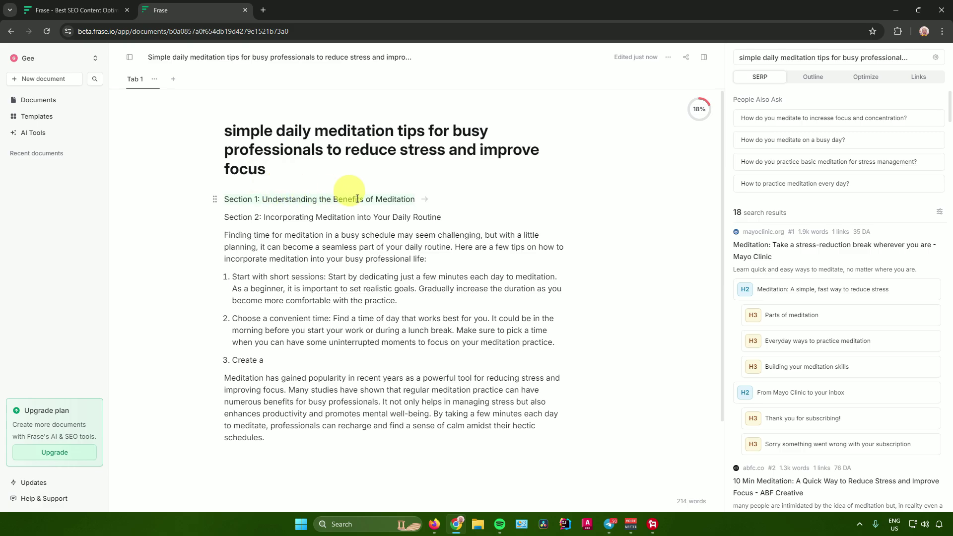
left_click(426, 200)
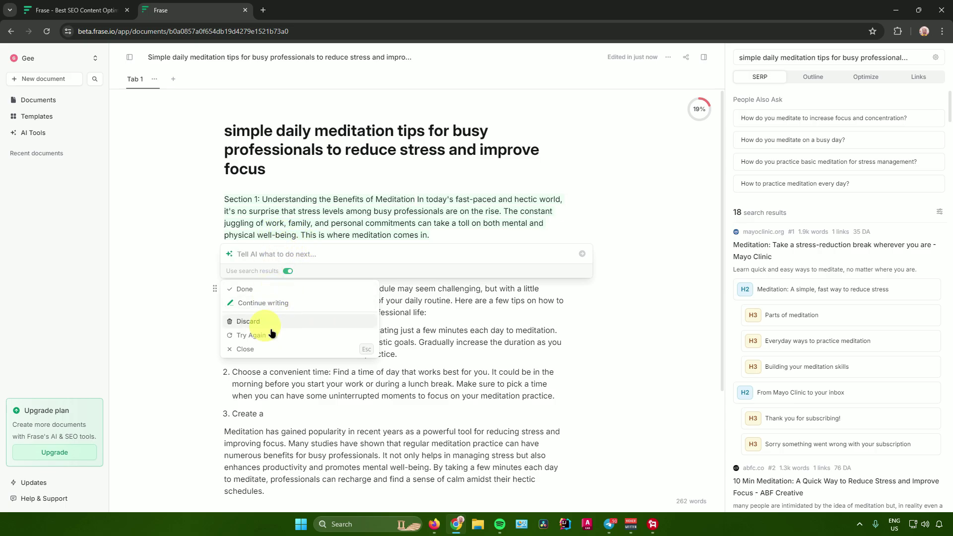
left_click(302, 305)
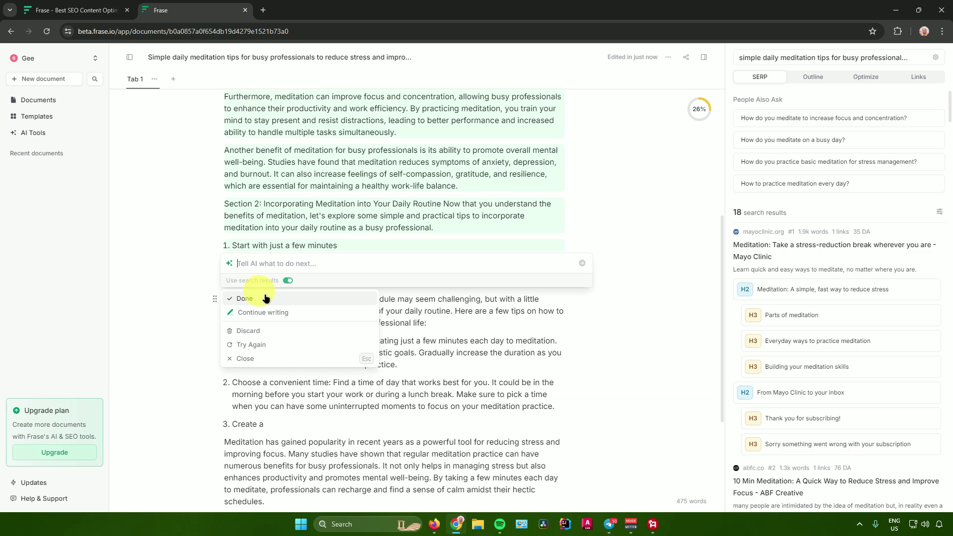
left_click(266, 299)
scroll(389, 273, "up", 3)
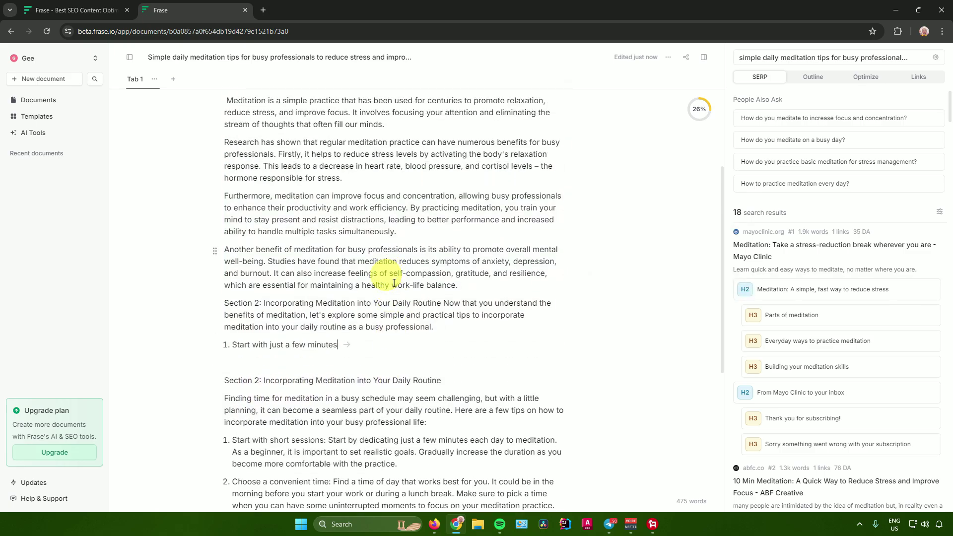
scroll(393, 283, "up", 2)
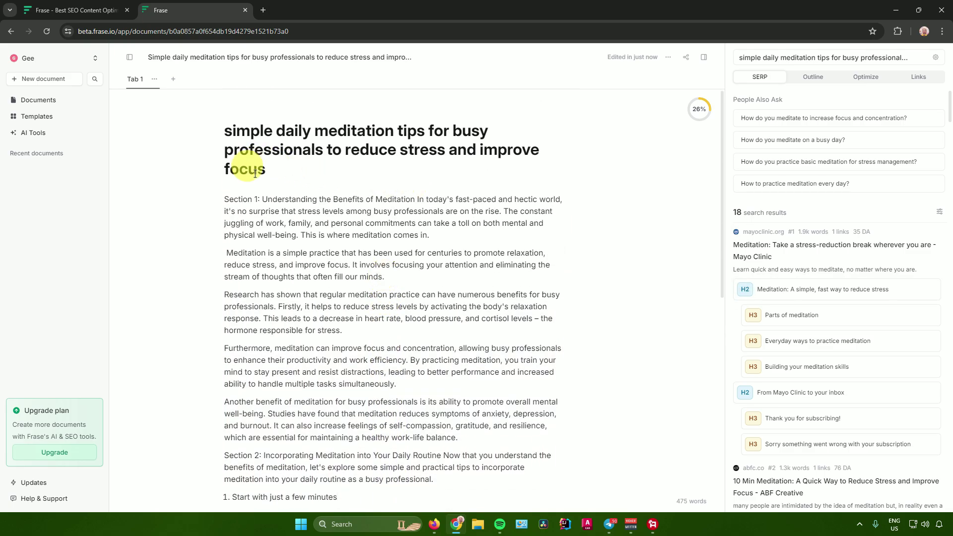
left_click_drag(224, 199, 433, 234)
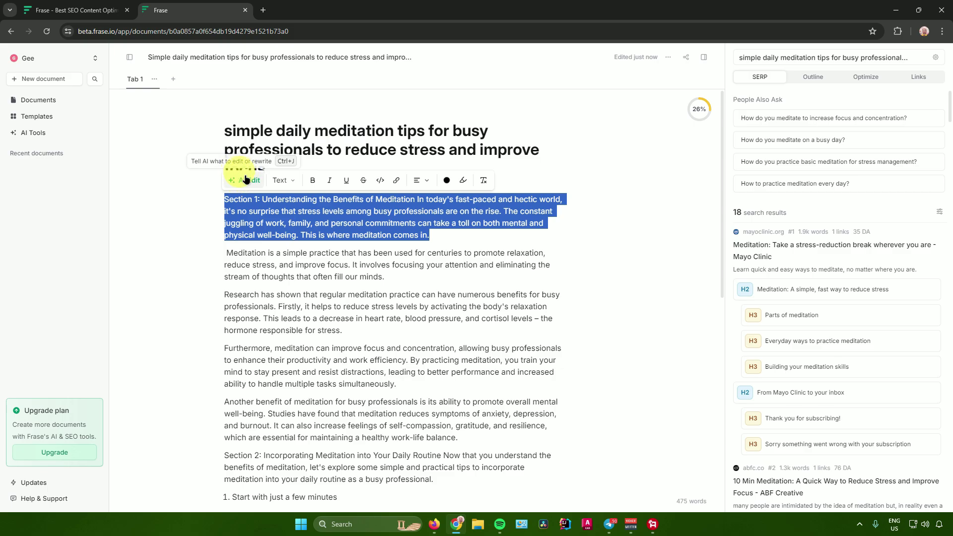
left_click(291, 182)
left_click(291, 182)
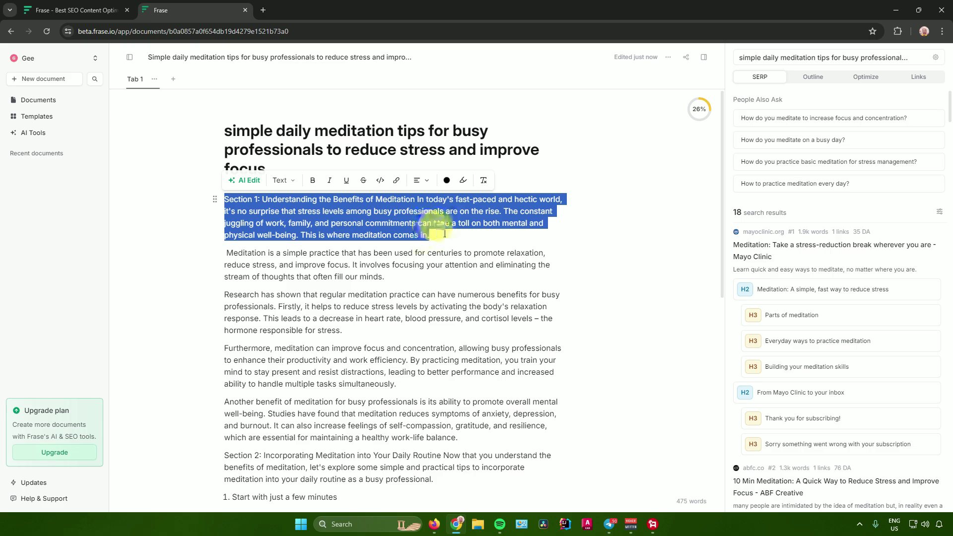
left_click(362, 323)
scroll(353, 318, "down", 10)
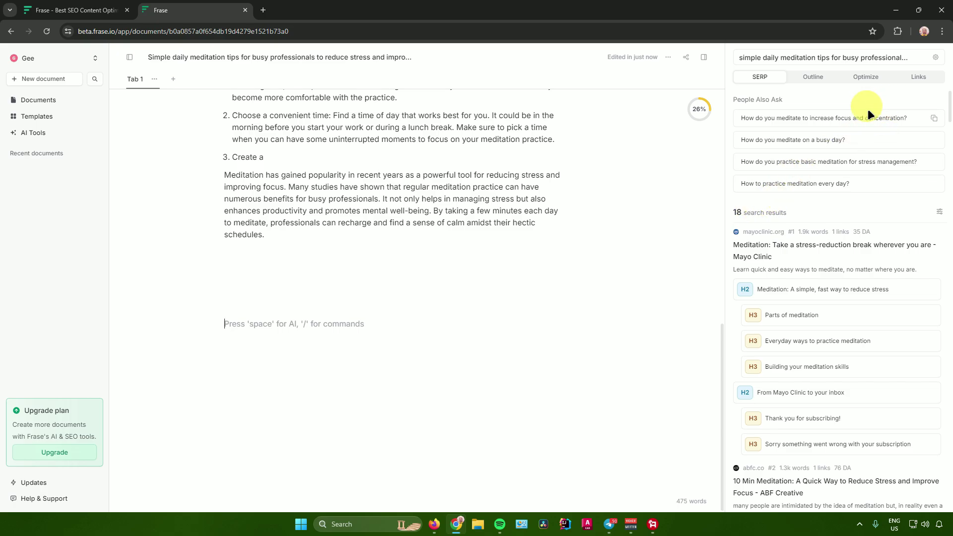
Step: Paste the People Also Ask question 'How do you meditate on a busy day?' into the article
scroll(813, 189, "down", 2)
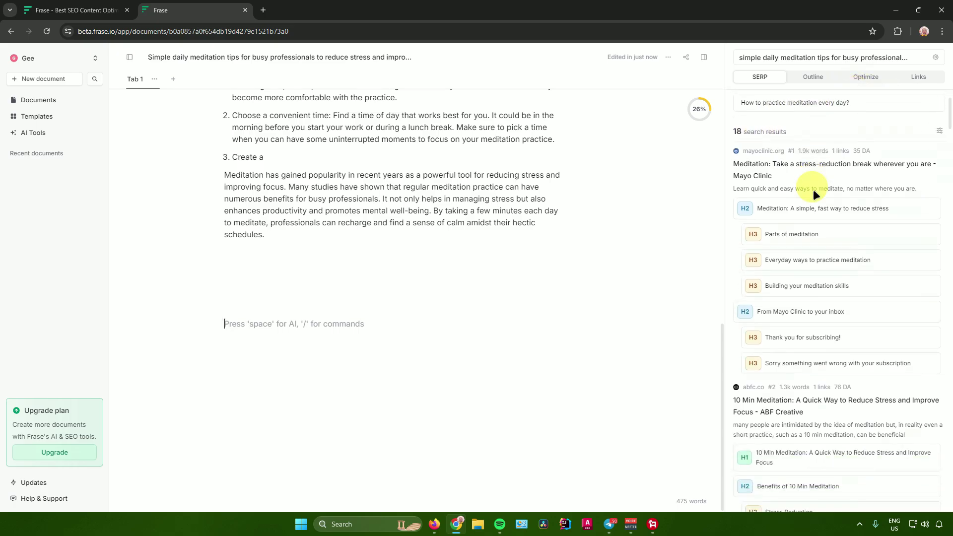
scroll(809, 204, "down", 5)
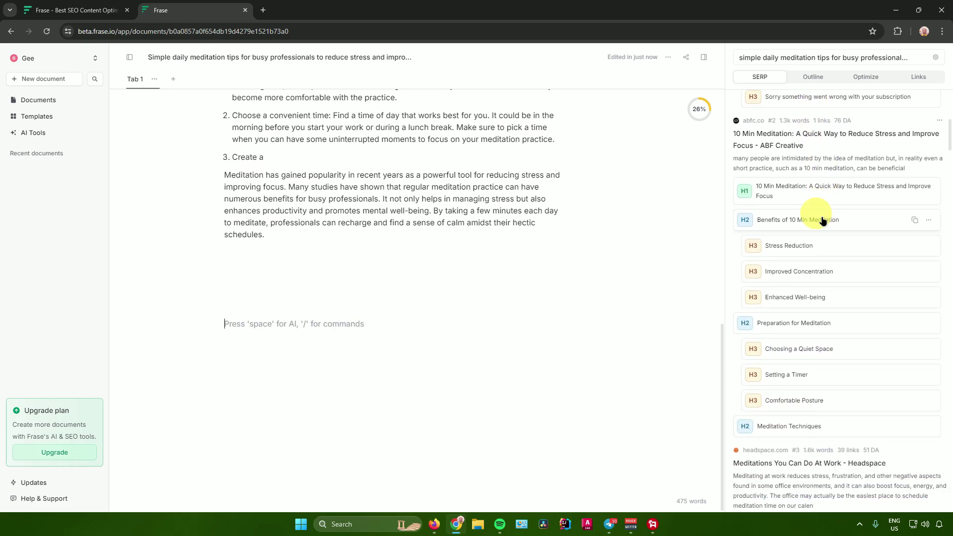
scroll(825, 218, "up", 7)
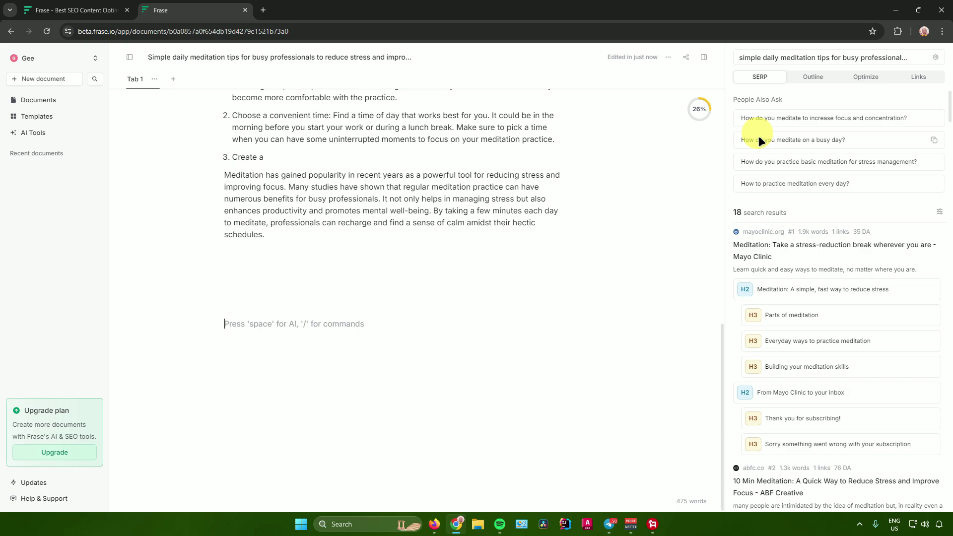
left_click(933, 144)
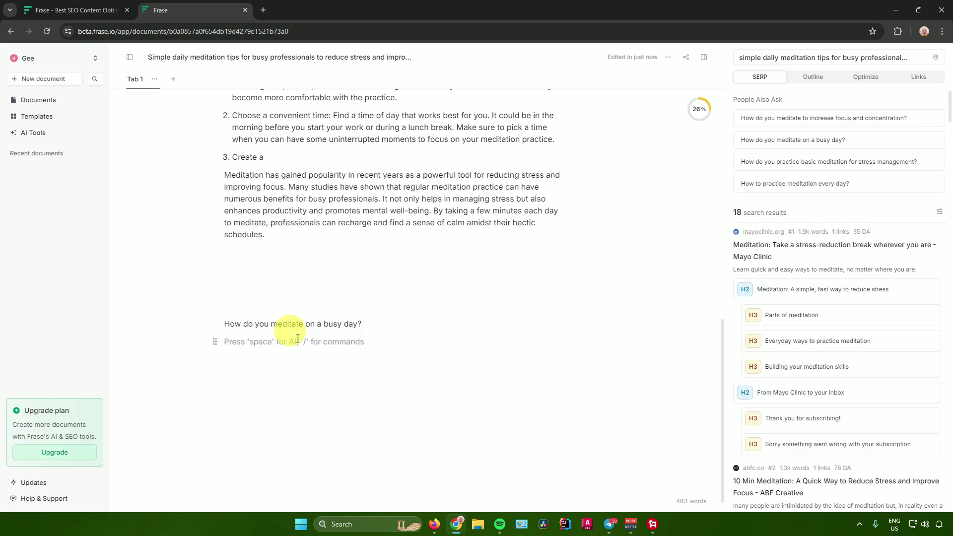
Step: Have AI answer the busy-day question with numbered meditation tips and accept the text
key("space")
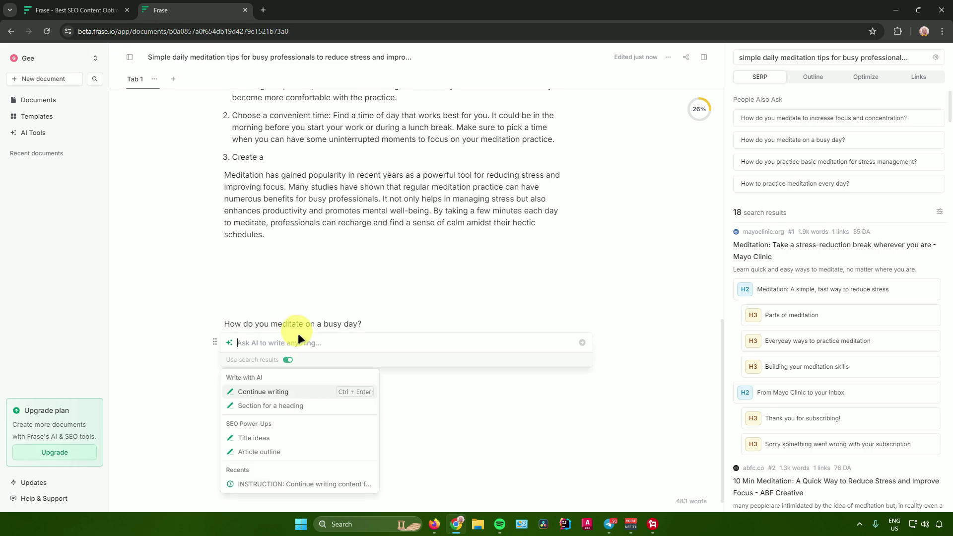
left_click(304, 393)
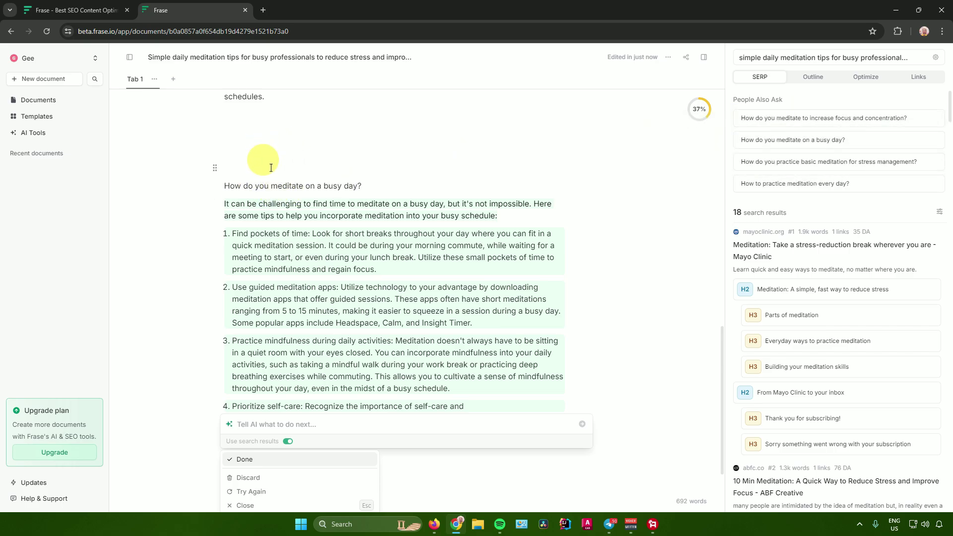
scroll(331, 213, "down", 2)
scroll(330, 213, "up", 2)
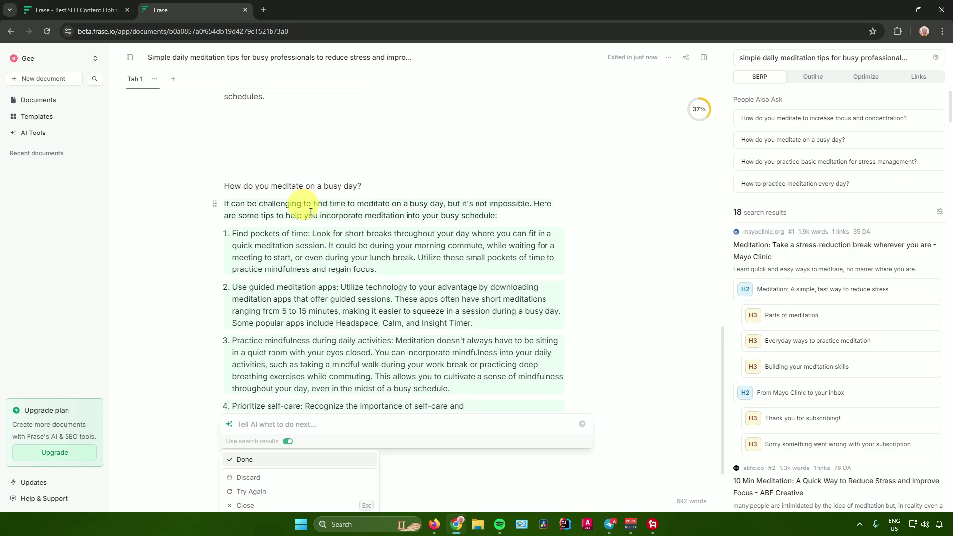
scroll(548, 306, "down", 2)
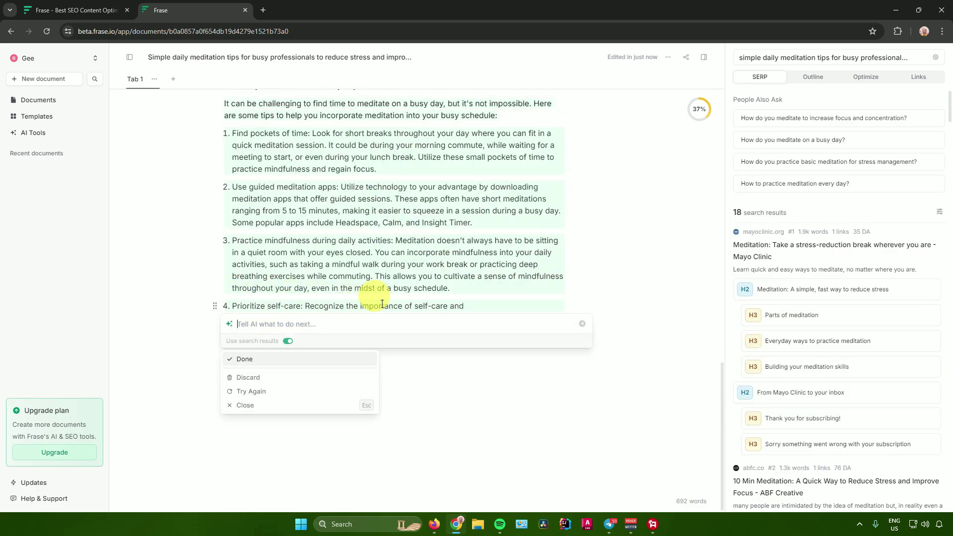
left_click(325, 360)
Step: Insert the Mayo Clinic heading 'Meditation: A simple, fast way to reduce stress' into the draft
scroll(801, 247, "down", 2)
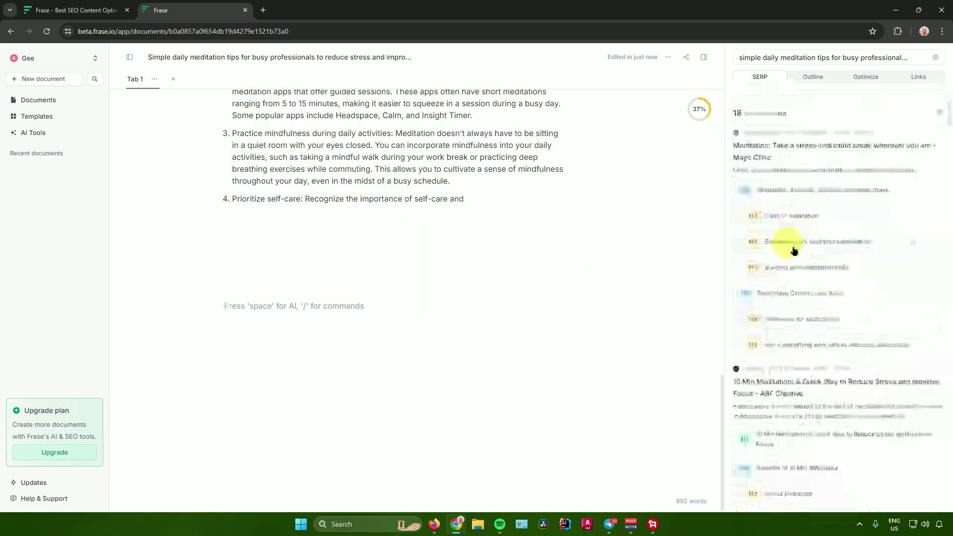
scroll(775, 222, "up", 2)
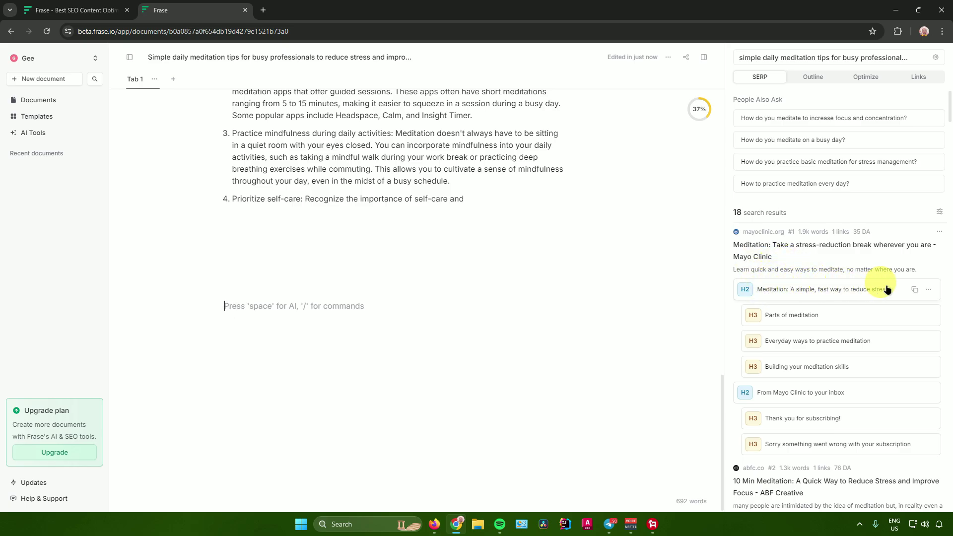
left_click(915, 291)
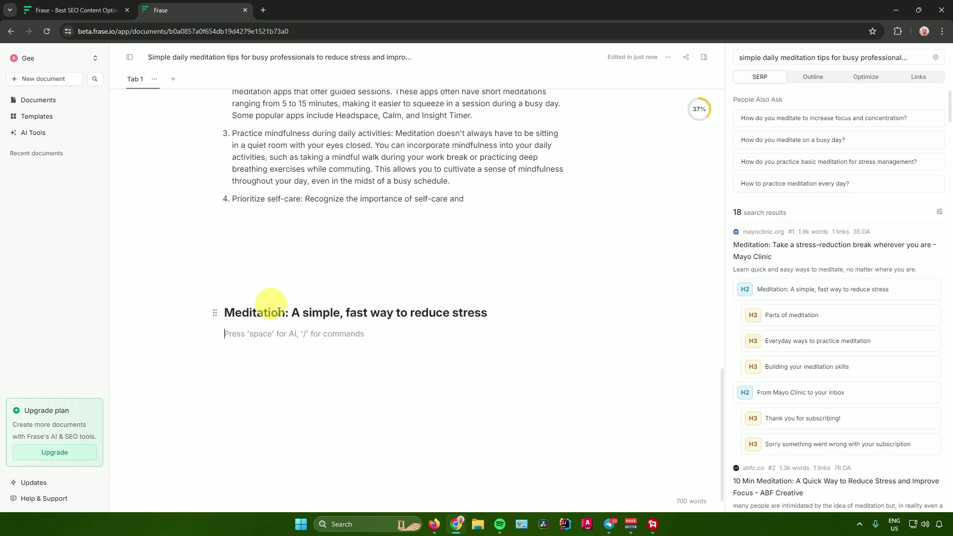
Step: Have AI continue with tips 4–7 on meditating when busy and keep them
key("space")
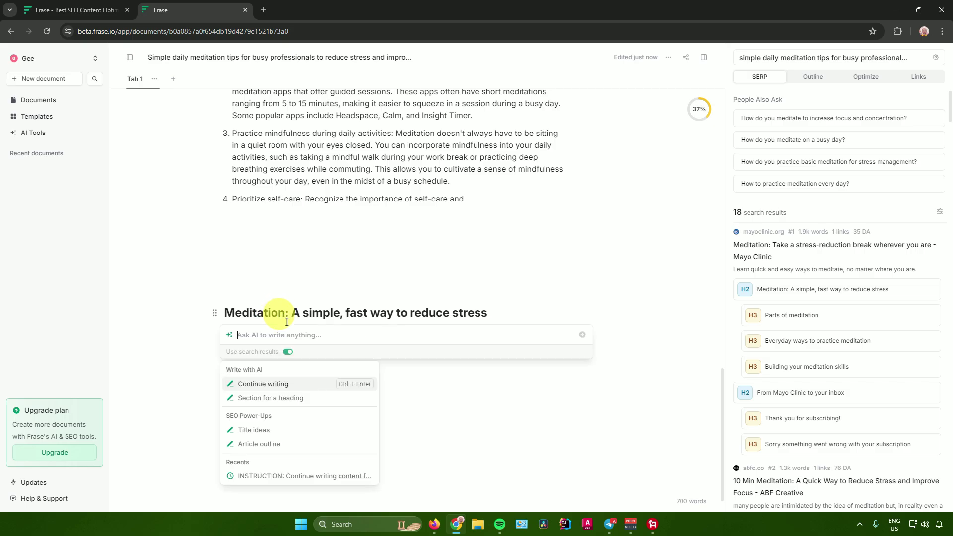
left_click(270, 385)
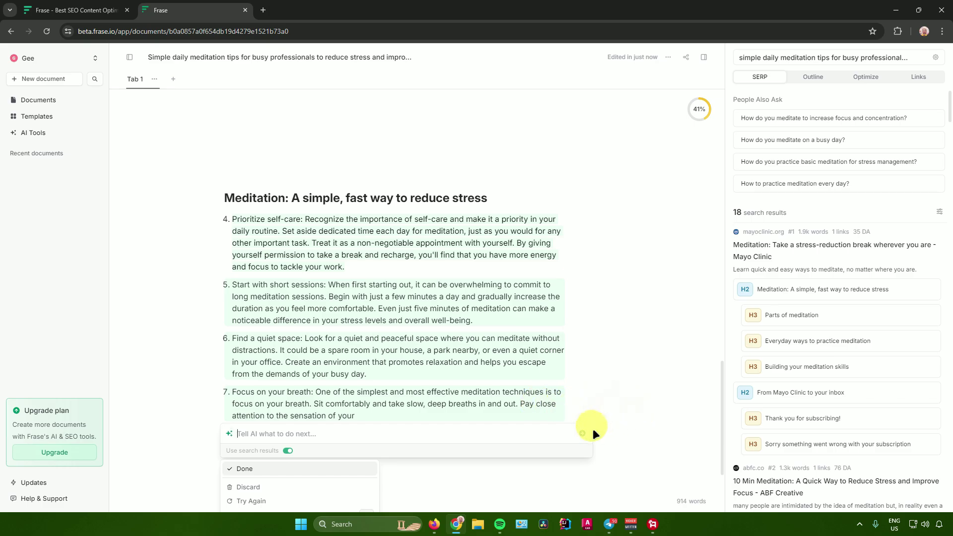
scroll(434, 327, "down", 3)
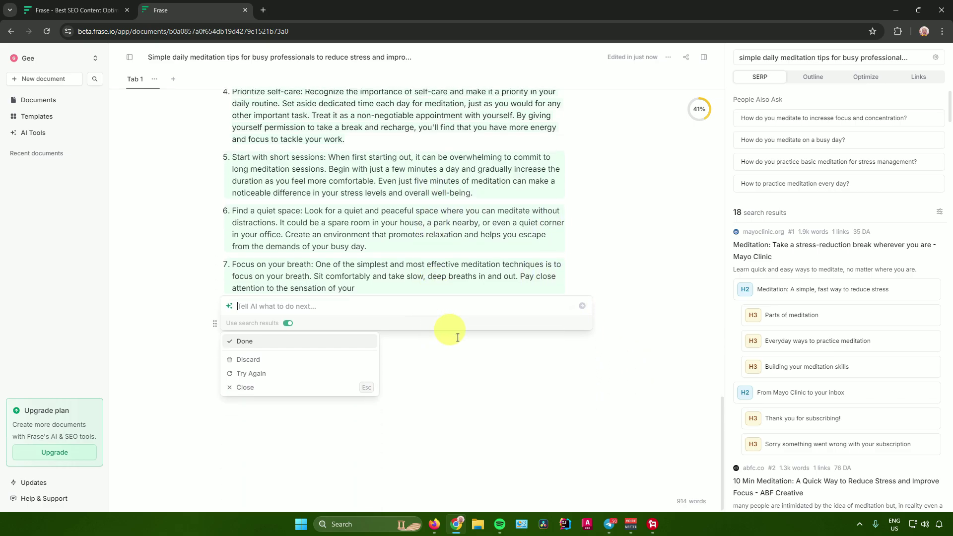
left_click(319, 341)
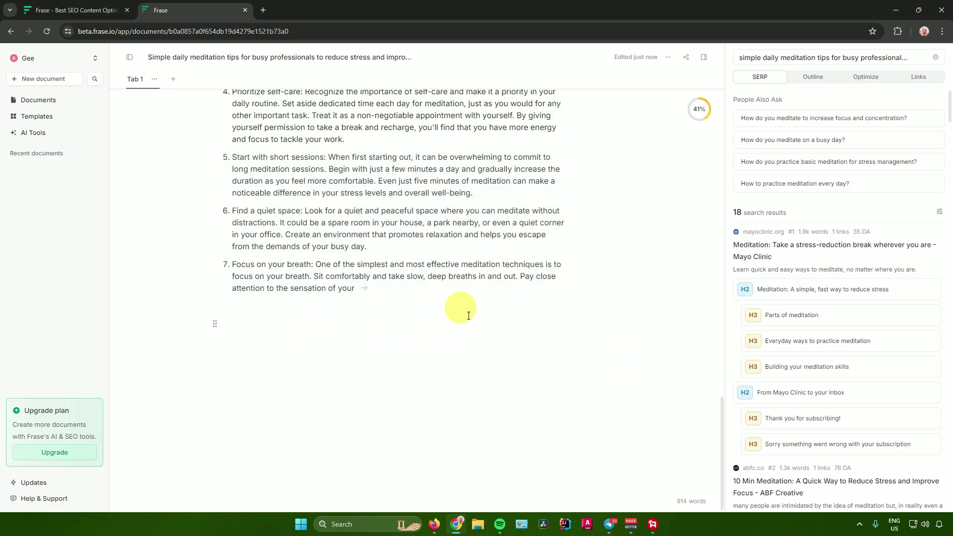
Step: Save the Mayo Clinic H2 'Meditation: A simple, fast way to reduce stress' to the outline and view it
scroll(807, 256, "down", 1)
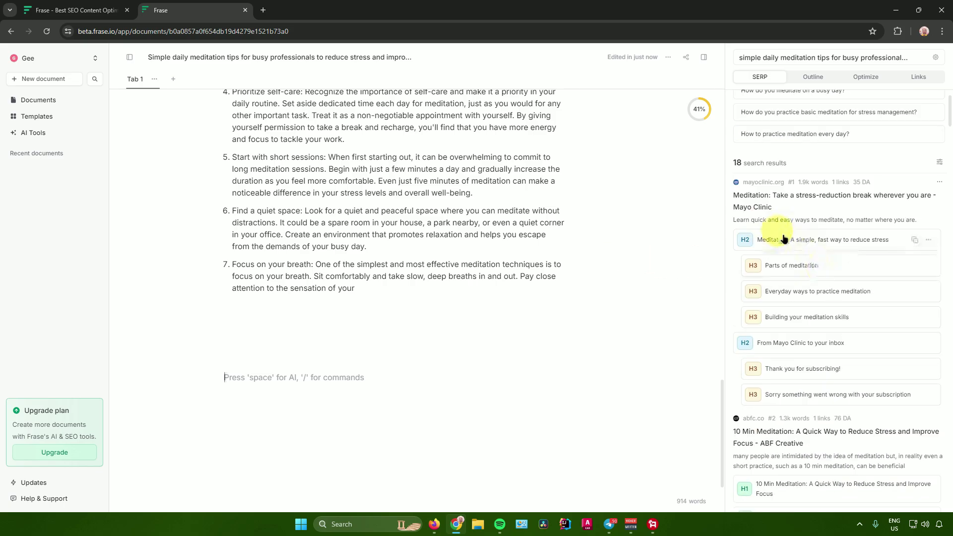
left_click(929, 240)
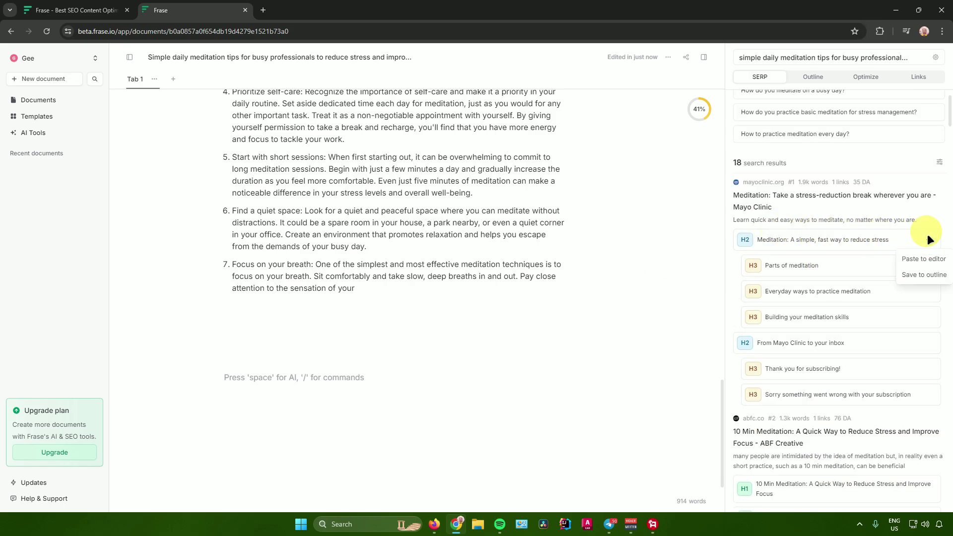
left_click(924, 273)
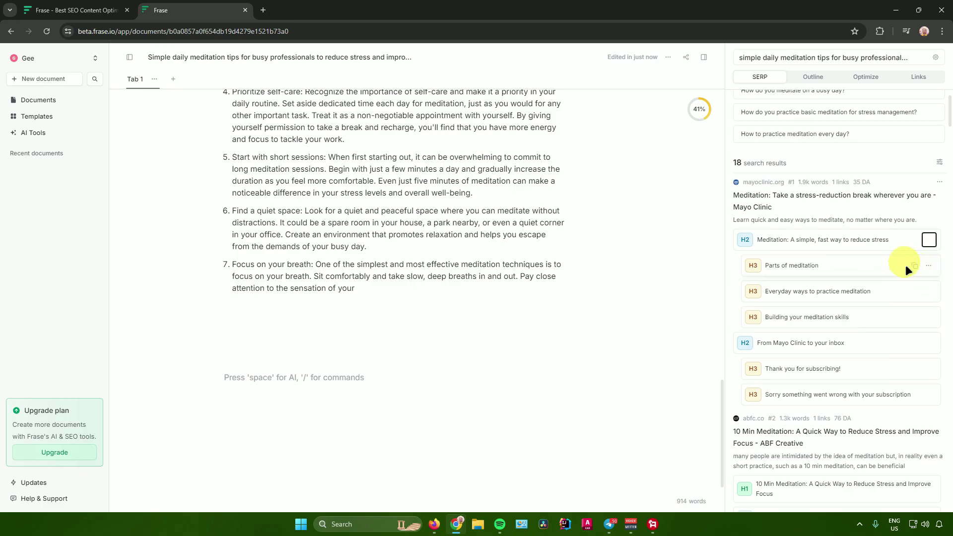
left_click(810, 80)
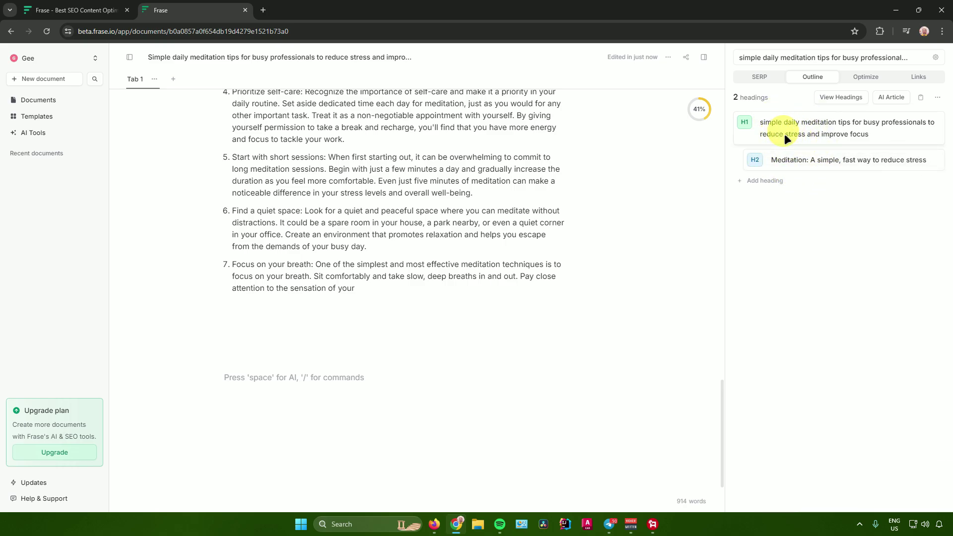
Step: Leave the outline headings unchanged and show the Optimize tab's 41% topic score against average 38
left_click(938, 98)
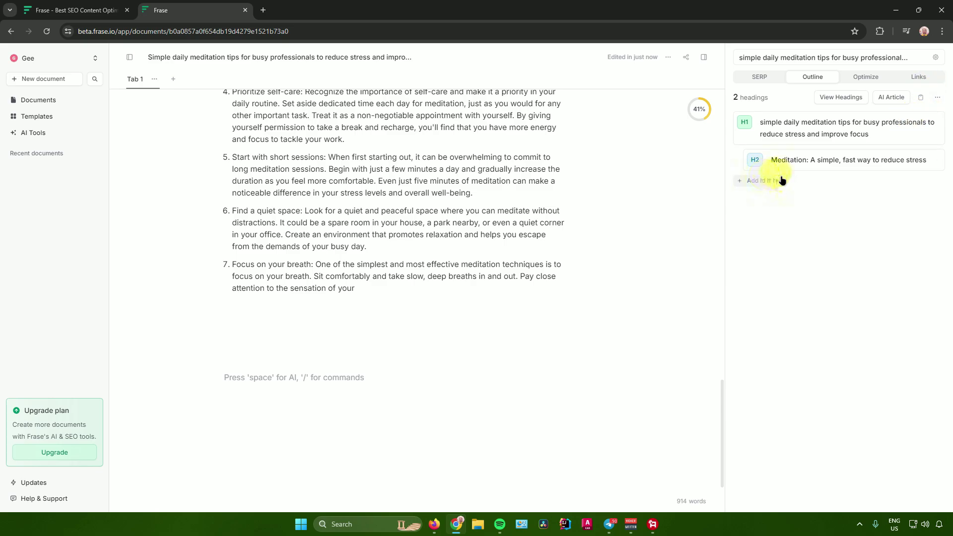
left_click(768, 181)
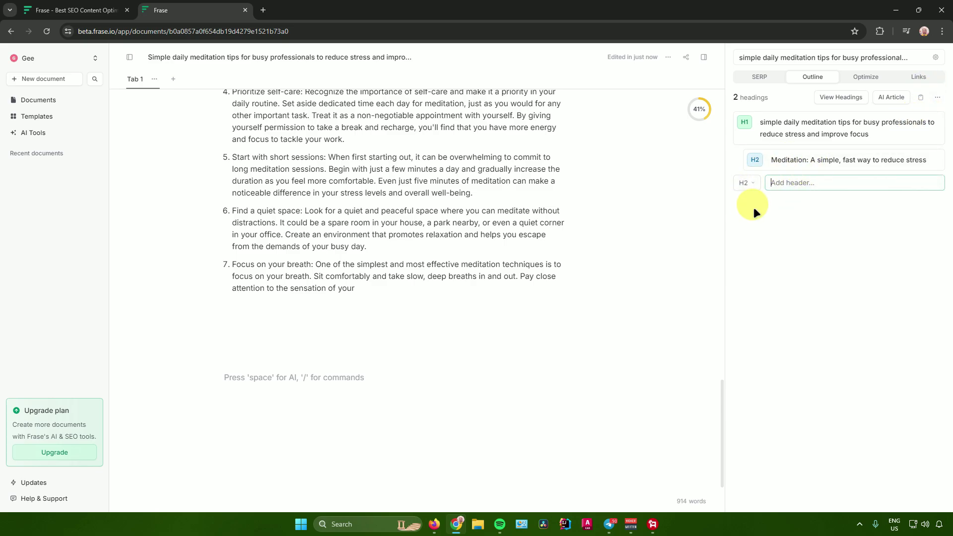
left_click(746, 183)
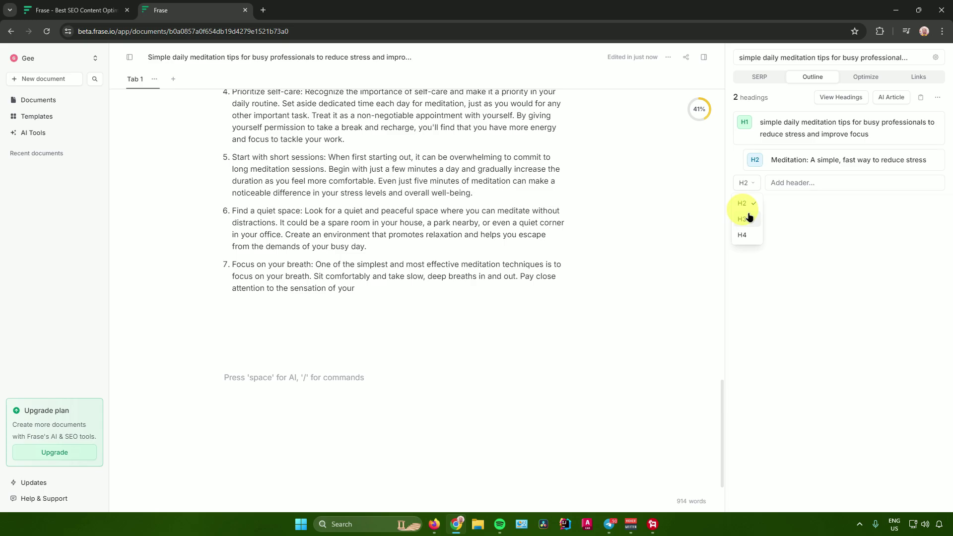
left_click(807, 217)
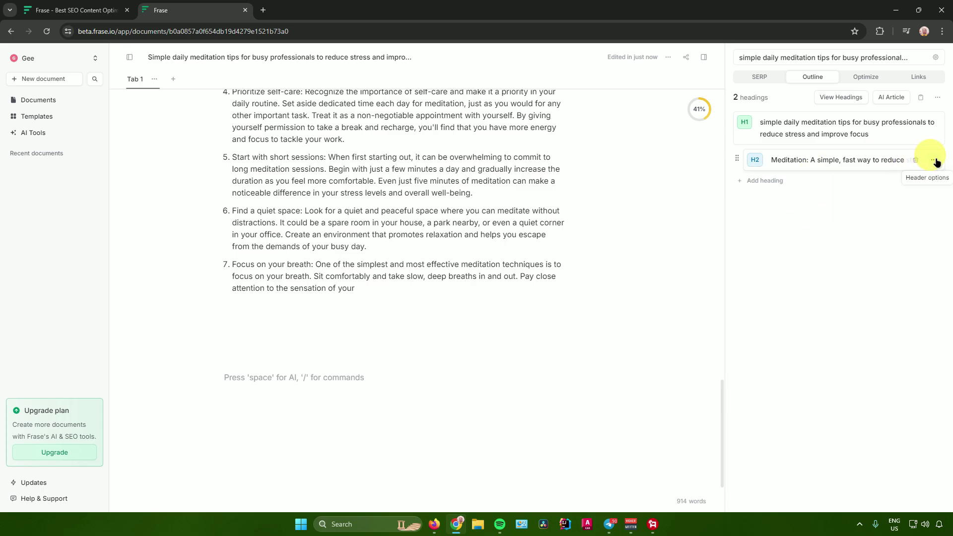
left_click(936, 161)
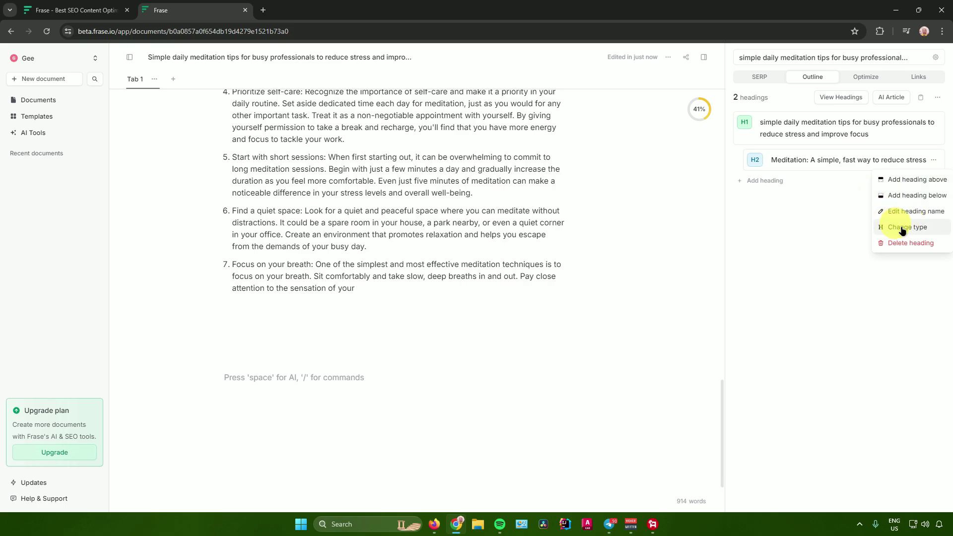
left_click(838, 231)
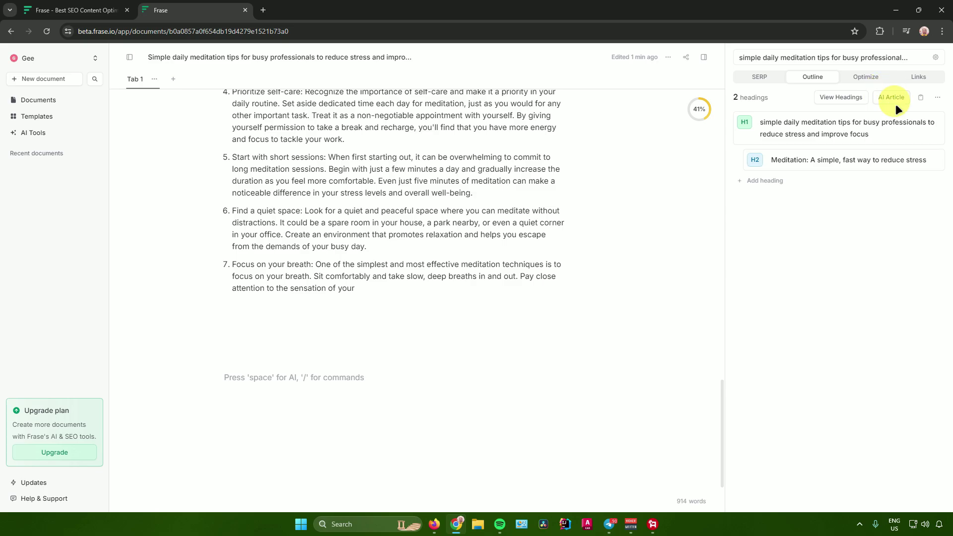
left_click(866, 77)
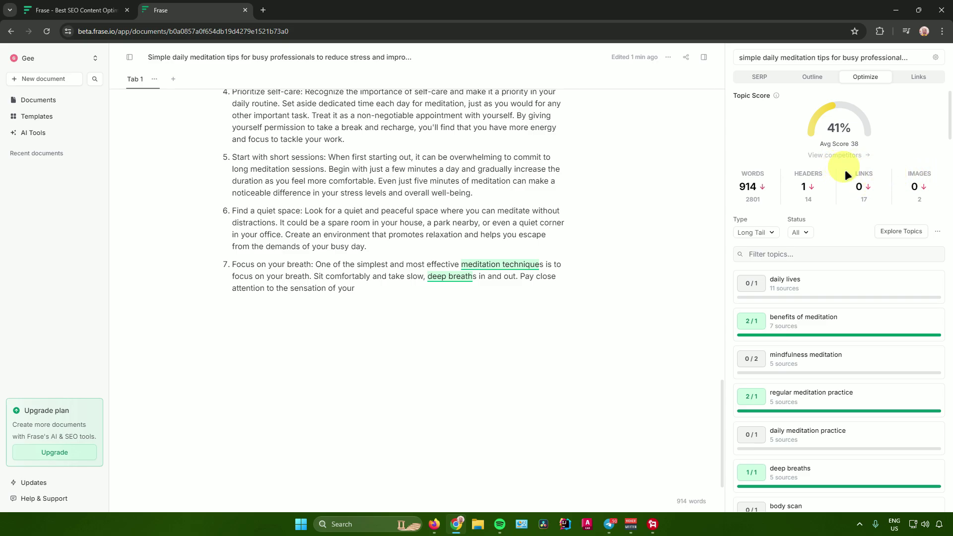
Step: Open Explore Topics to compare topic coverage across the competitor pages
scroll(839, 183, "down", 6)
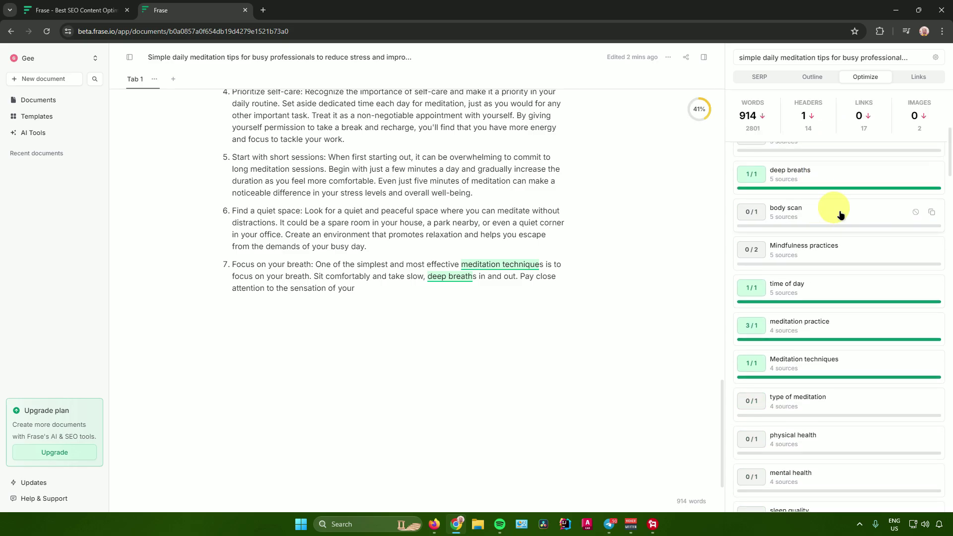
scroll(844, 208, "down", 5)
scroll(837, 201, "up", 6)
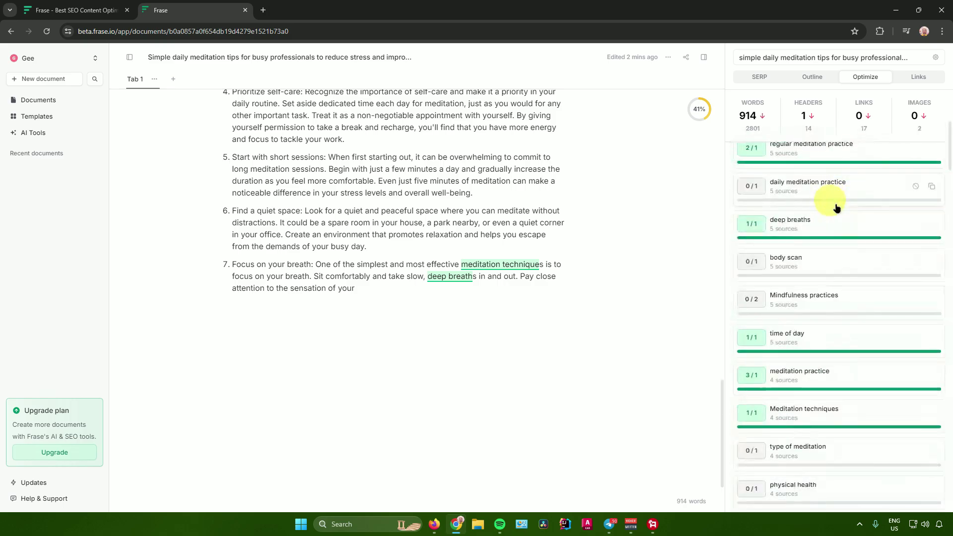
scroll(838, 208, "up", 5)
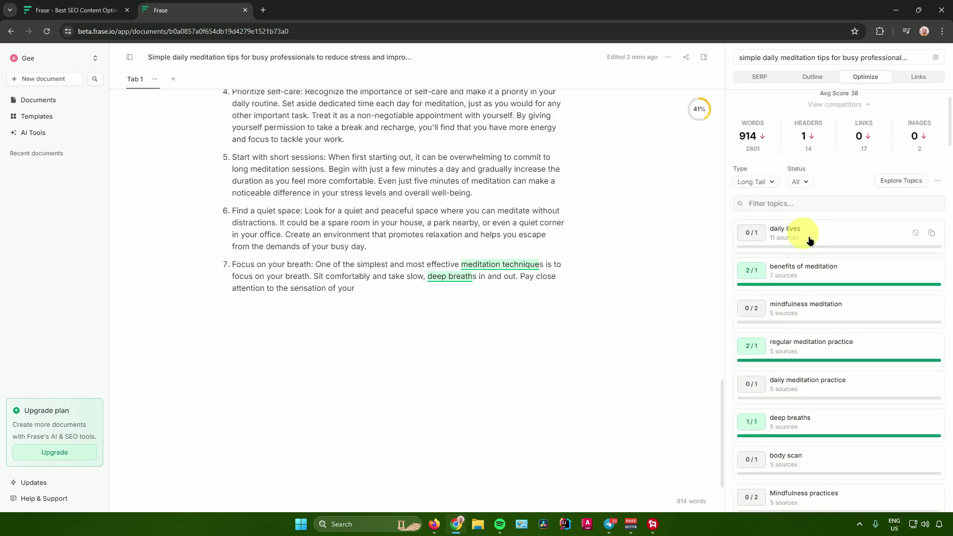
scroll(572, 192, "up", 3)
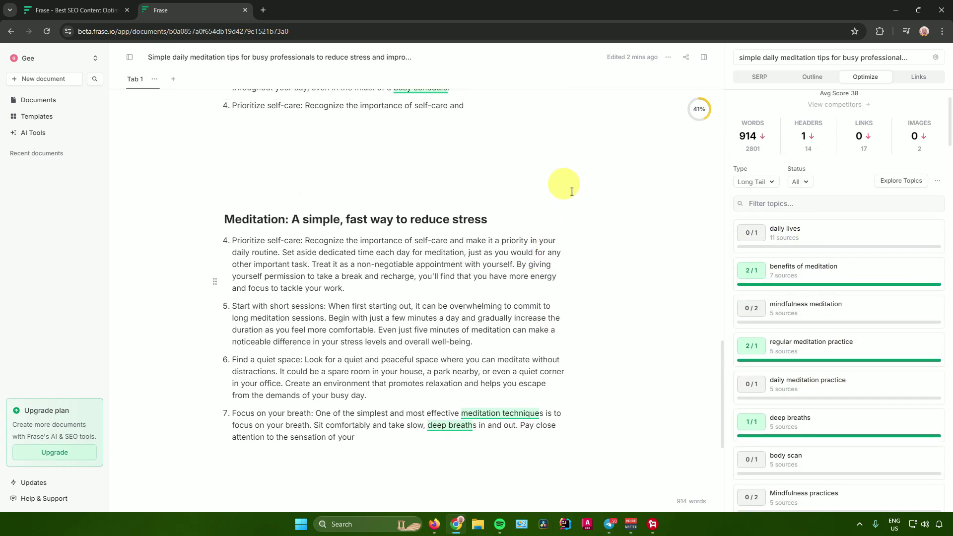
scroll(573, 192, "down", 5)
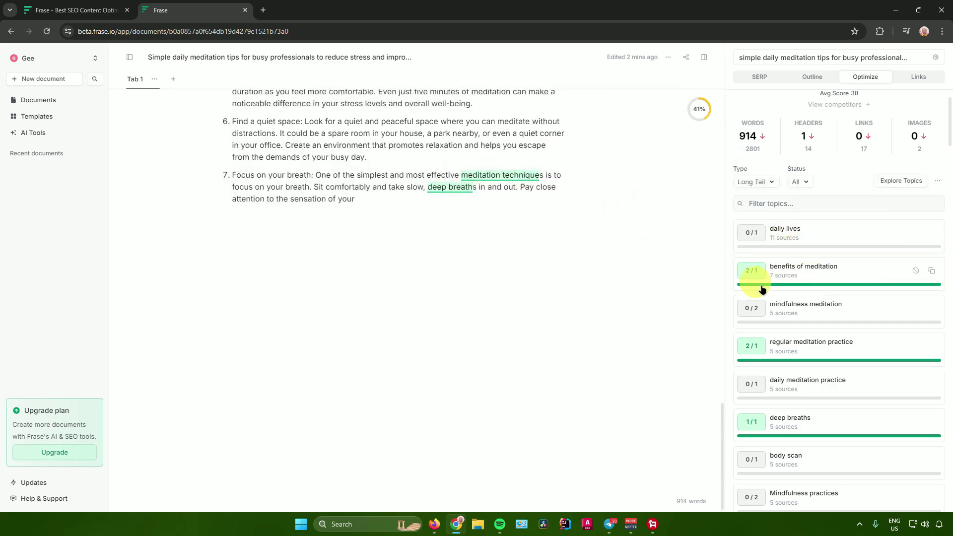
scroll(810, 270, "up", 2)
scroll(641, 255, "up", 3)
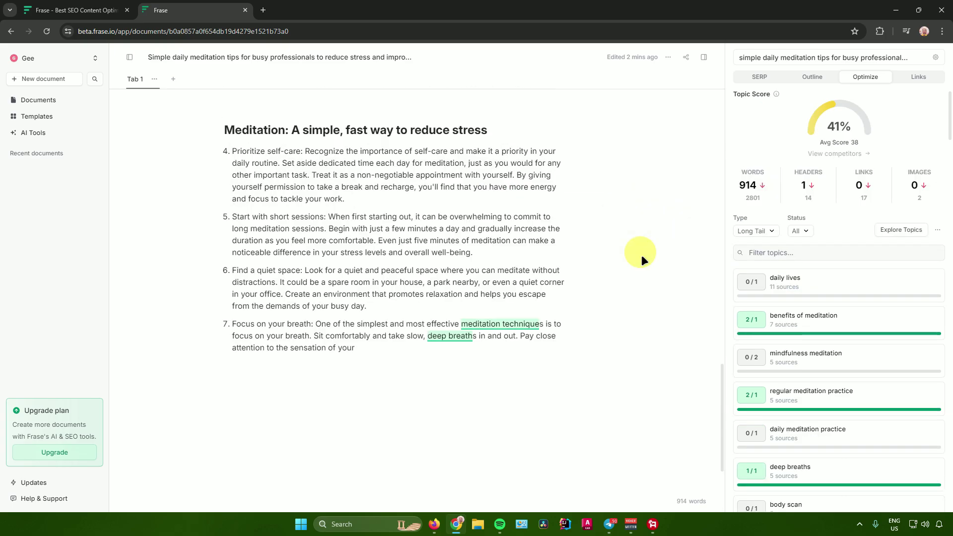
scroll(843, 299, "down", 3)
Step: Review the topic grid, then switch to the Links tab of competitor-linked domains
scroll(846, 300, "up", 1)
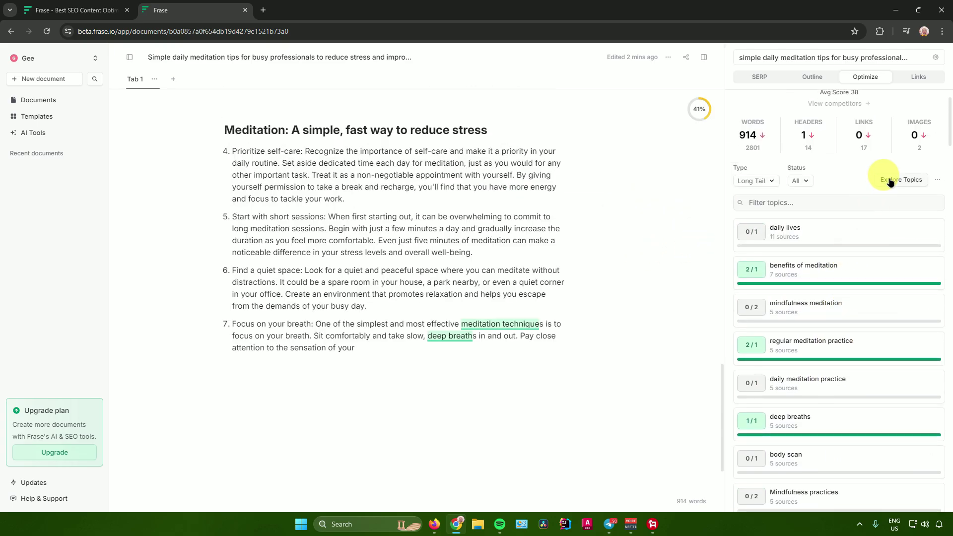
left_click(889, 180)
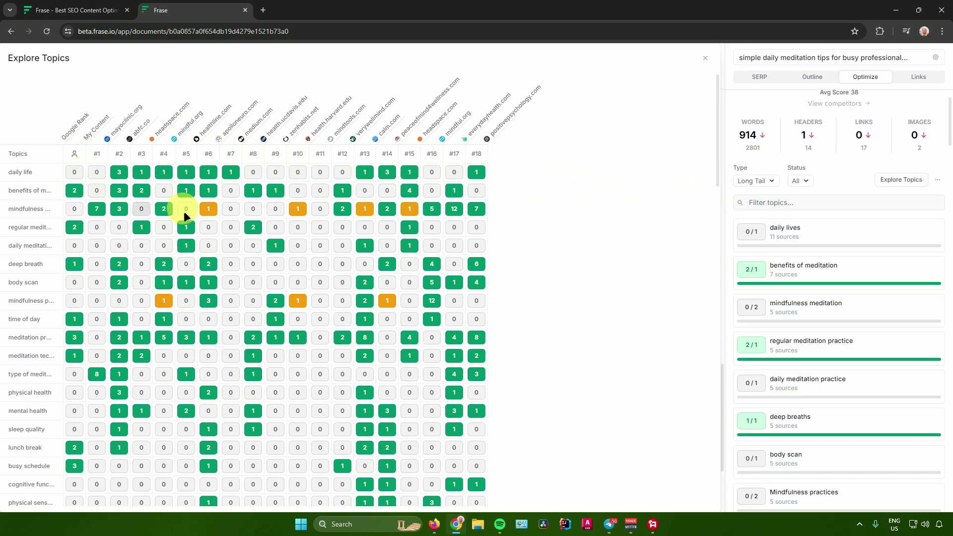
scroll(325, 242, "down", 3)
scroll(308, 230, "up", 3)
scroll(269, 209, "down", 3)
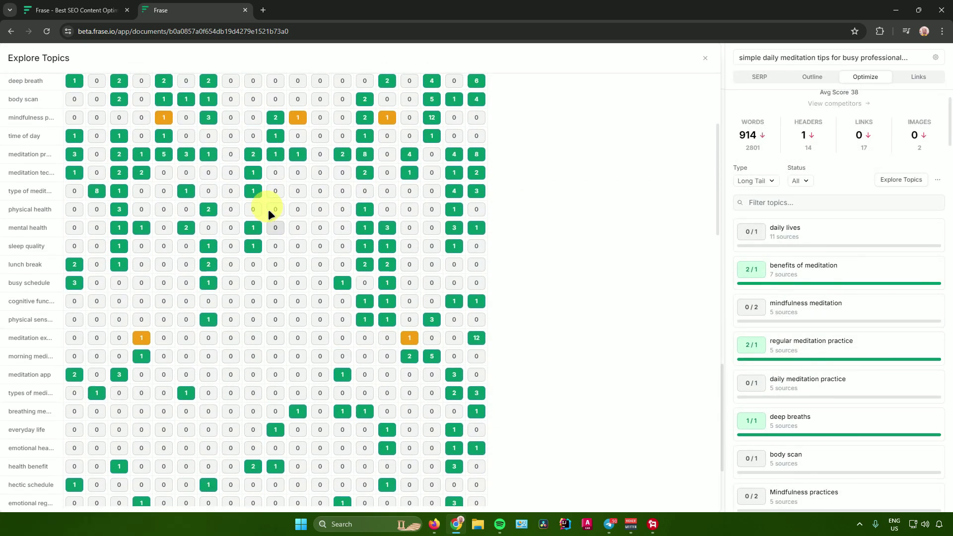
scroll(268, 208, "up", 3)
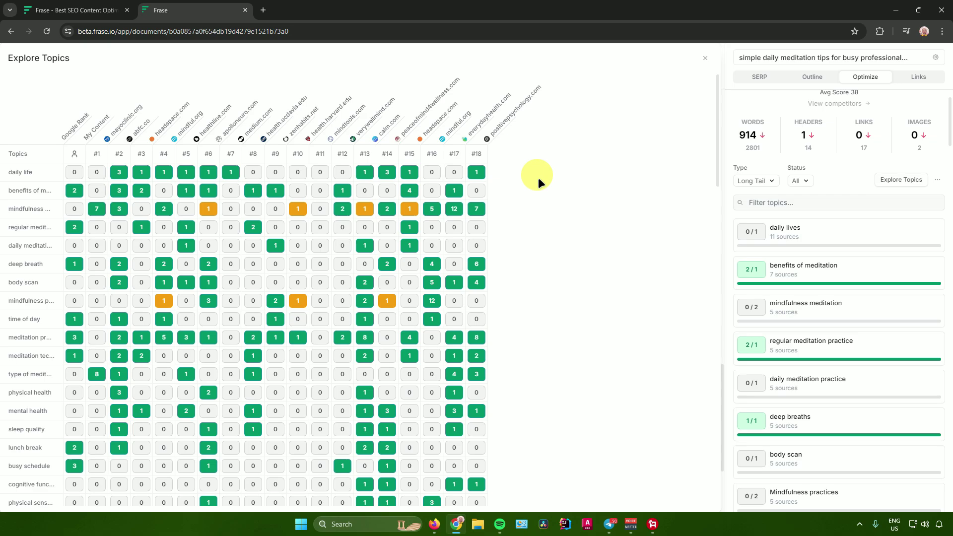
left_click(919, 76)
Step: List the 12 my.headspace.com links competitors cite, with their context snippets
scroll(830, 179, "down", 10)
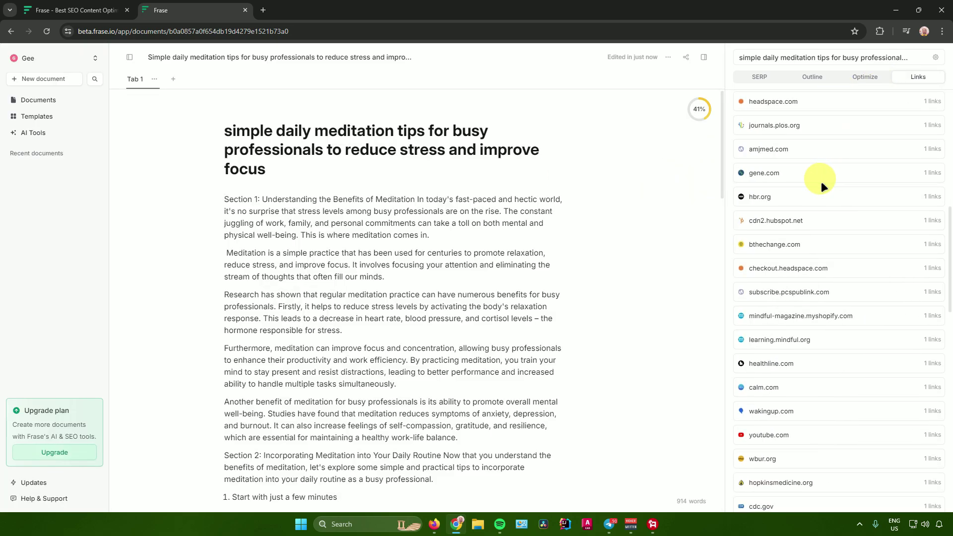
scroll(817, 186, "up", 10)
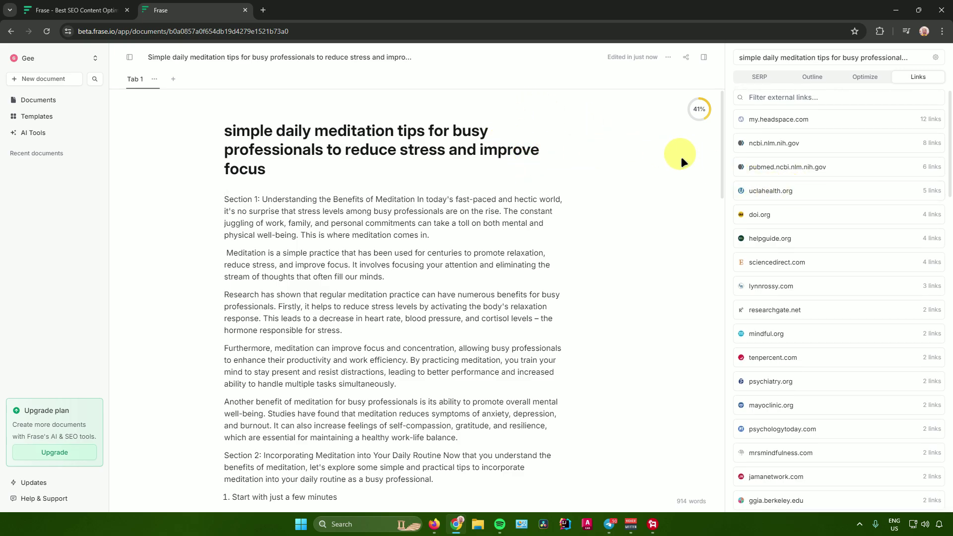
left_click(802, 124)
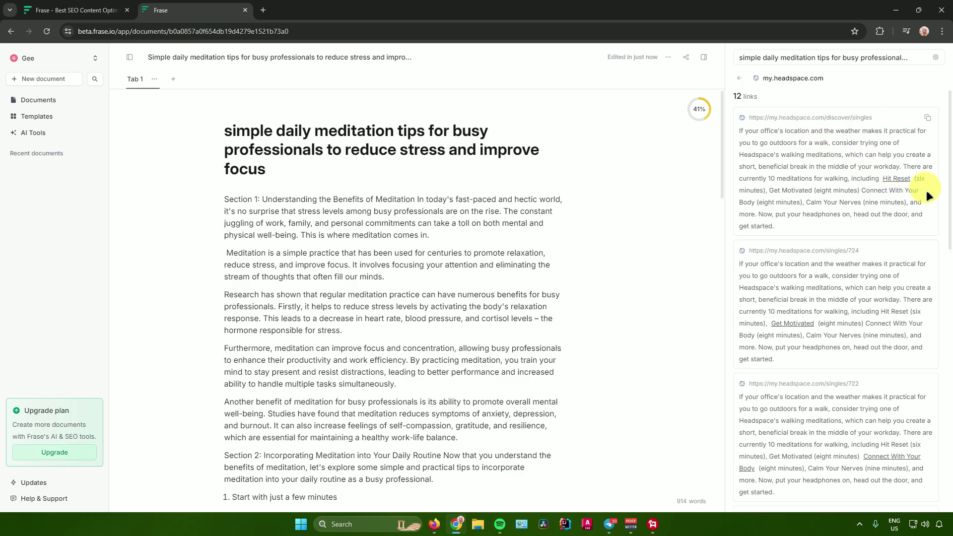
scroll(834, 171, "down", 8)
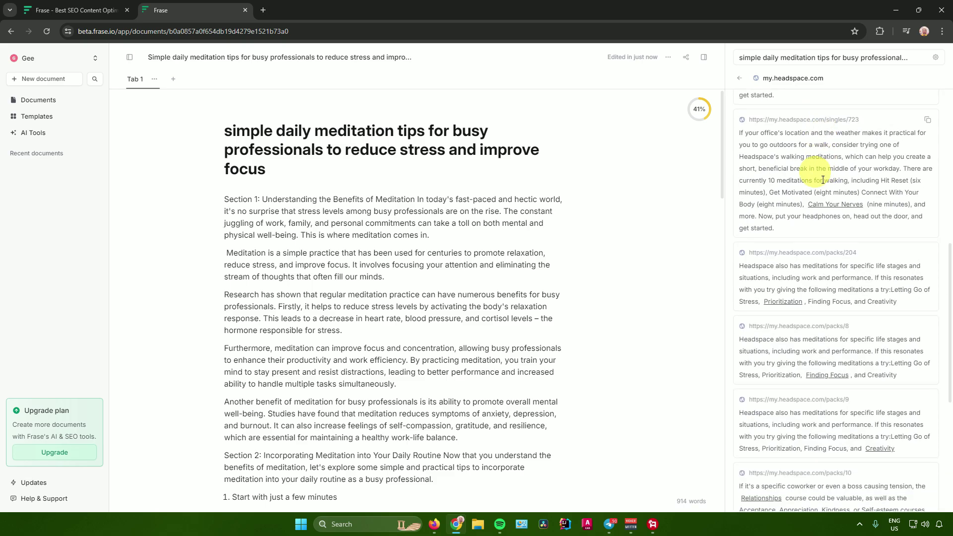
scroll(823, 180, "down", 4)
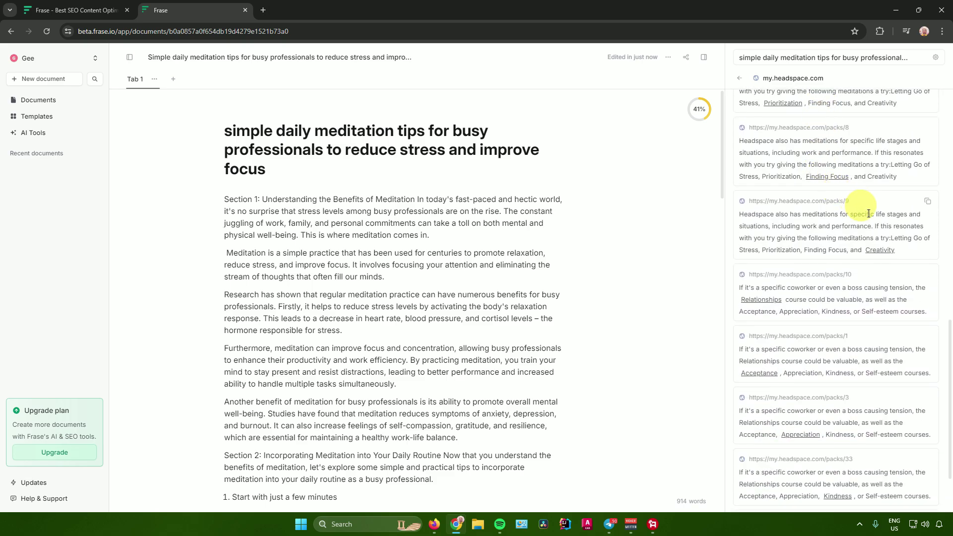
scroll(869, 213, "up", 10)
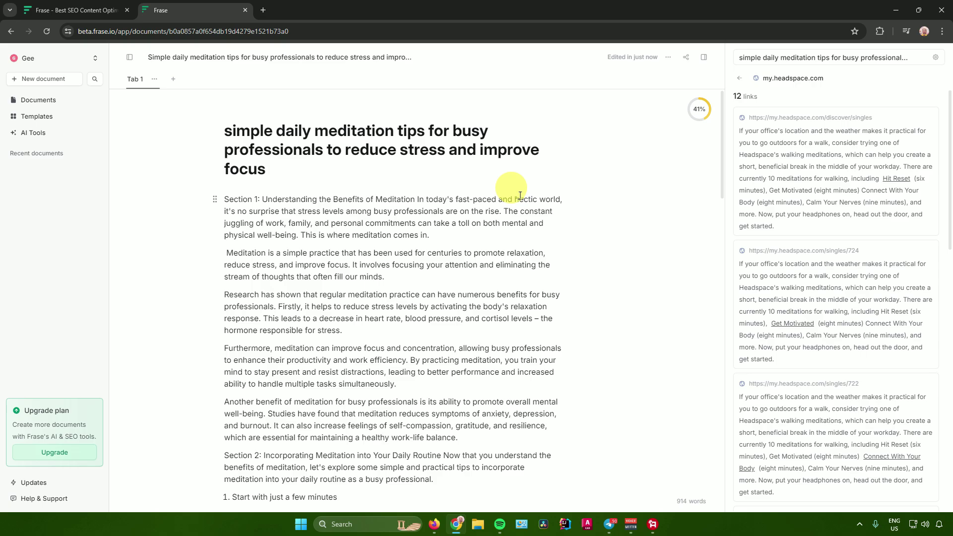
Step: Open the first Headspace link in a new browser tab, check it, and return to Frase
right_click(805, 119)
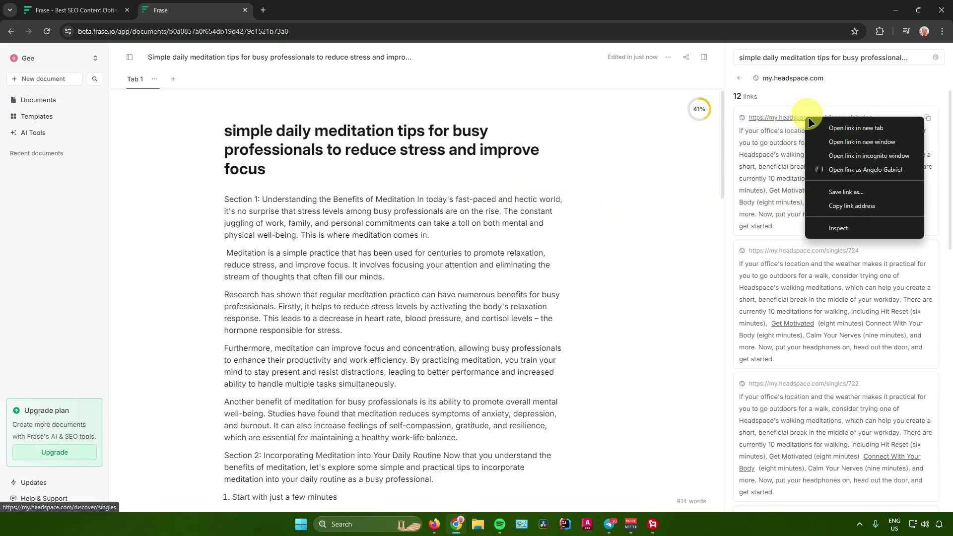
left_click(827, 124)
left_click(313, 9)
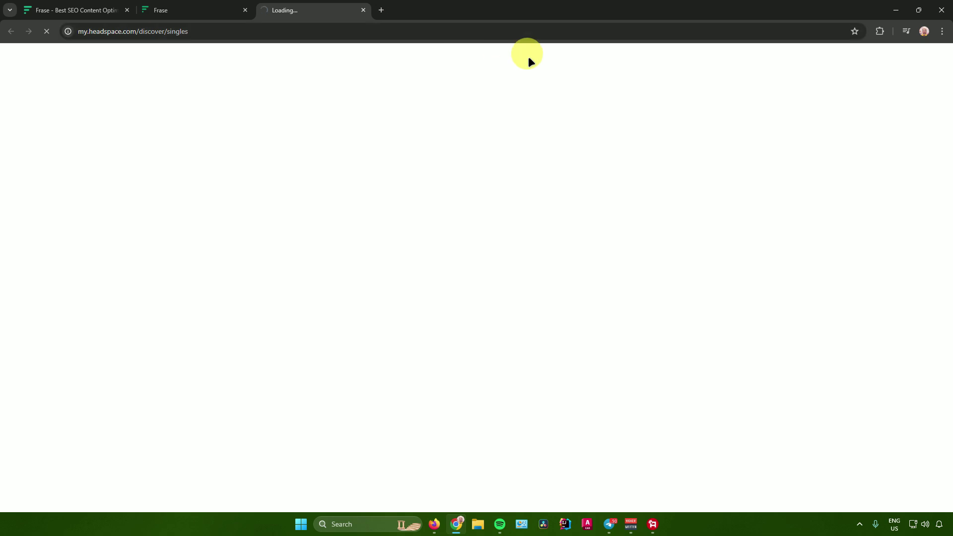
left_click(233, 11)
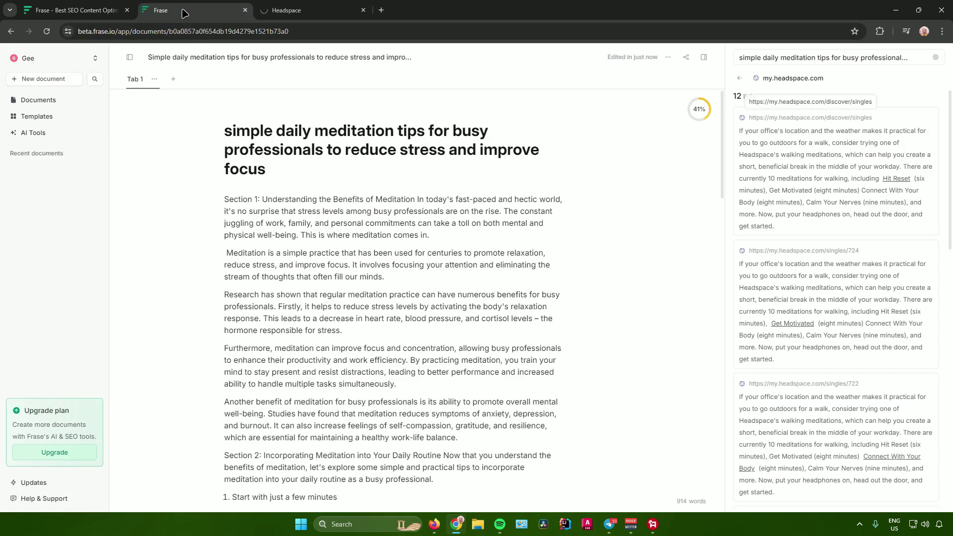
left_click(311, 8)
left_click(223, 10)
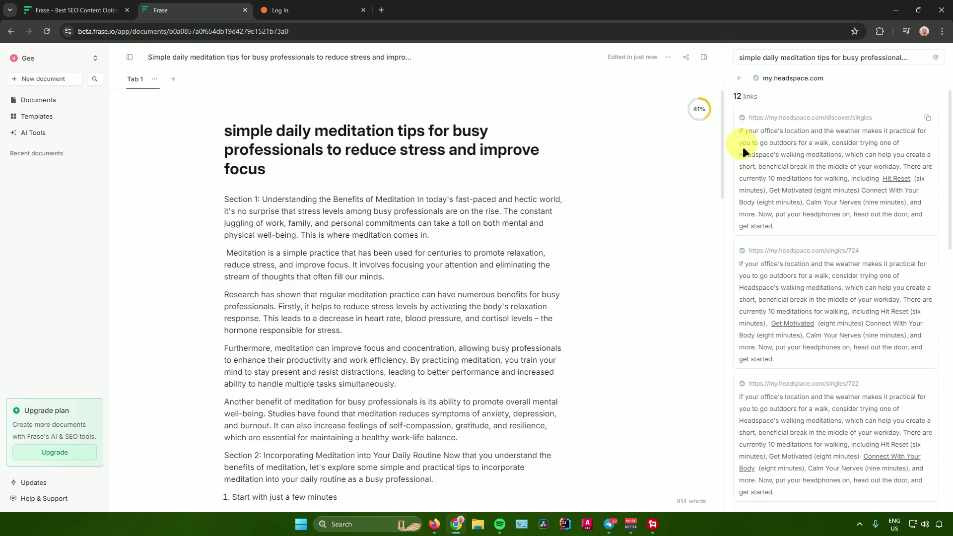
scroll(661, 163, "down", 3)
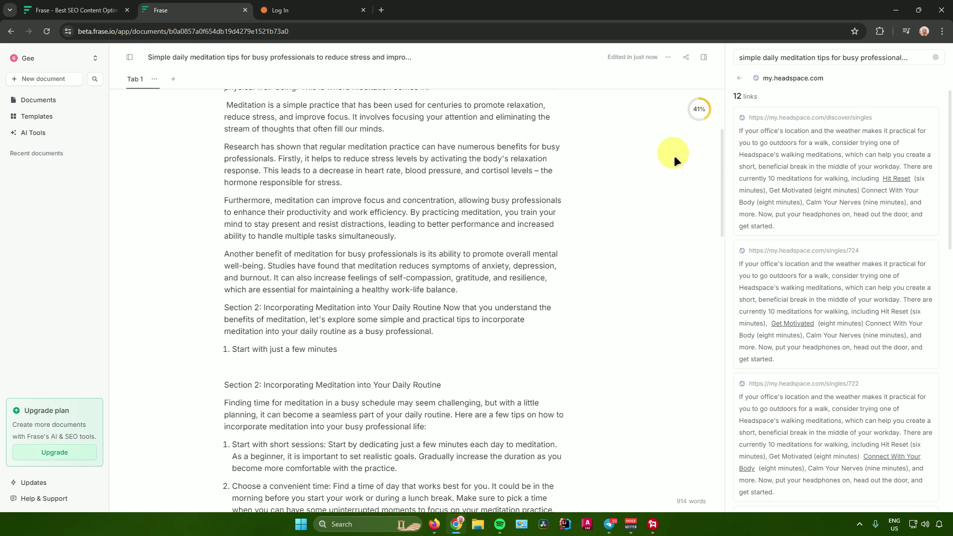
scroll(676, 154, "up", 3)
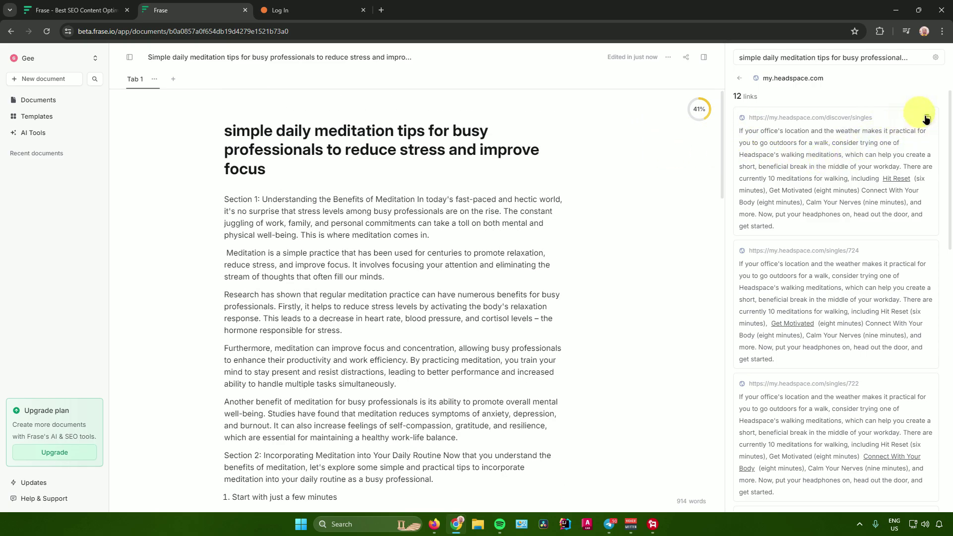
Step: Insert the Headspace walking-meditation snippet above Section 1, bringing the draft to 997 words
left_click(926, 118)
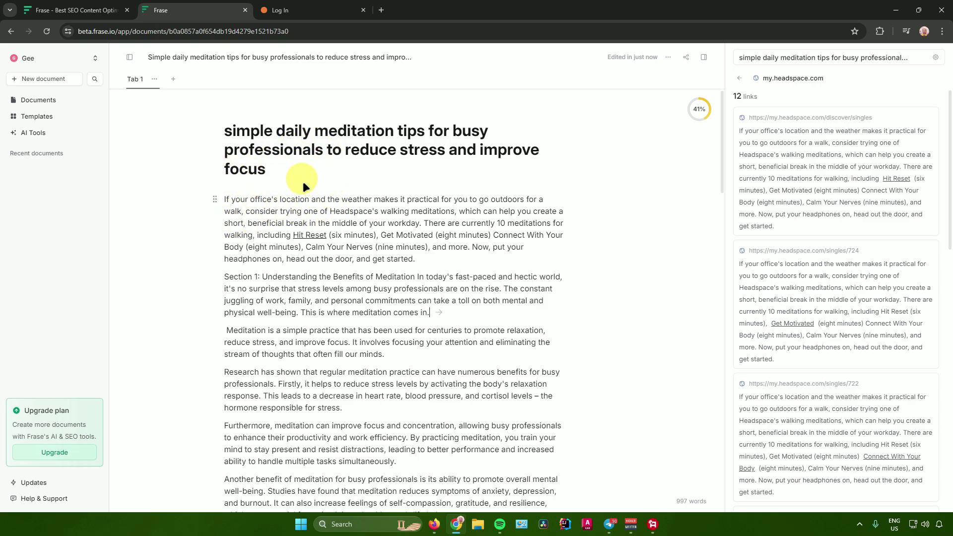
left_click_drag(230, 200, 617, 258)
left_click(590, 269)
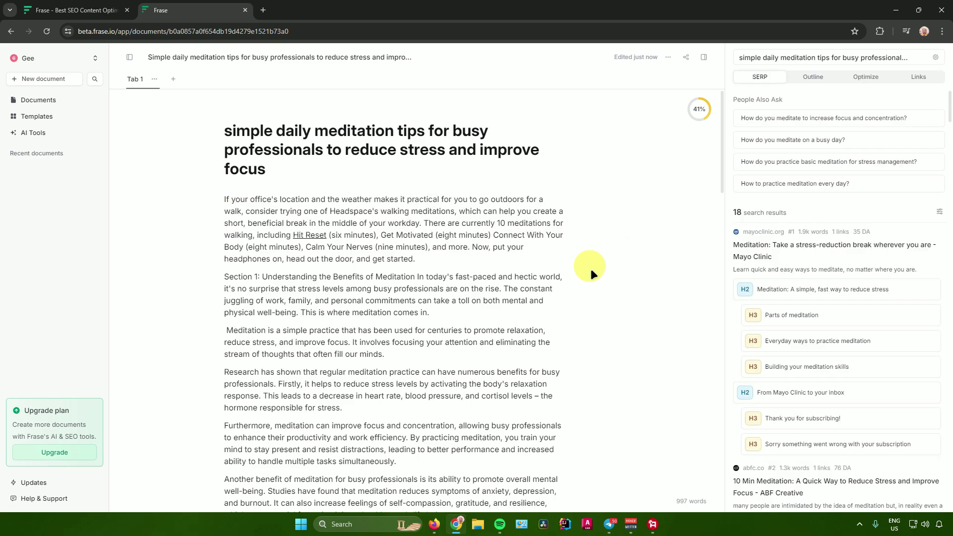
scroll(895, 220, "down", 10)
scroll(895, 220, "up", 4)
Step: Add a new empty tab named 'Tab 2' beside Tab 1
left_click(173, 79)
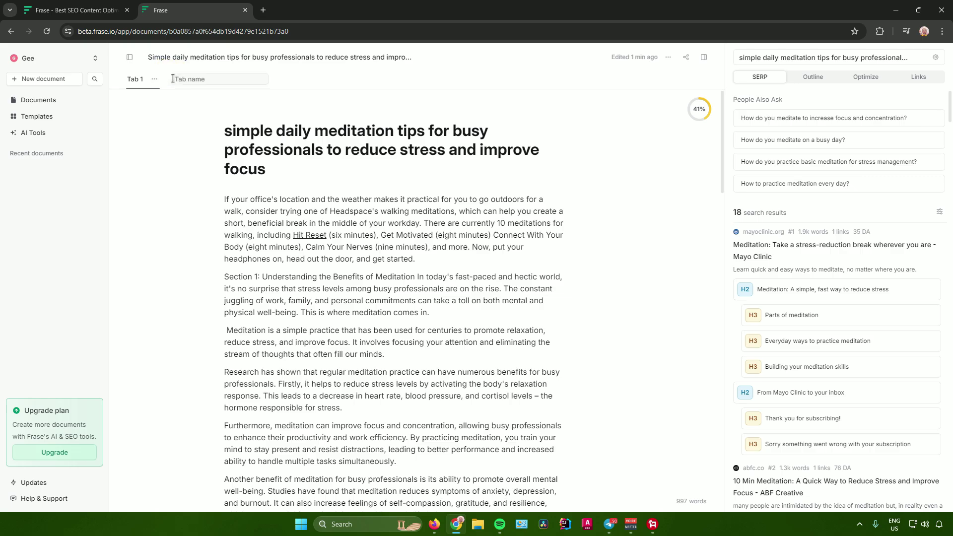
left_click(235, 81)
type("Tab 2")
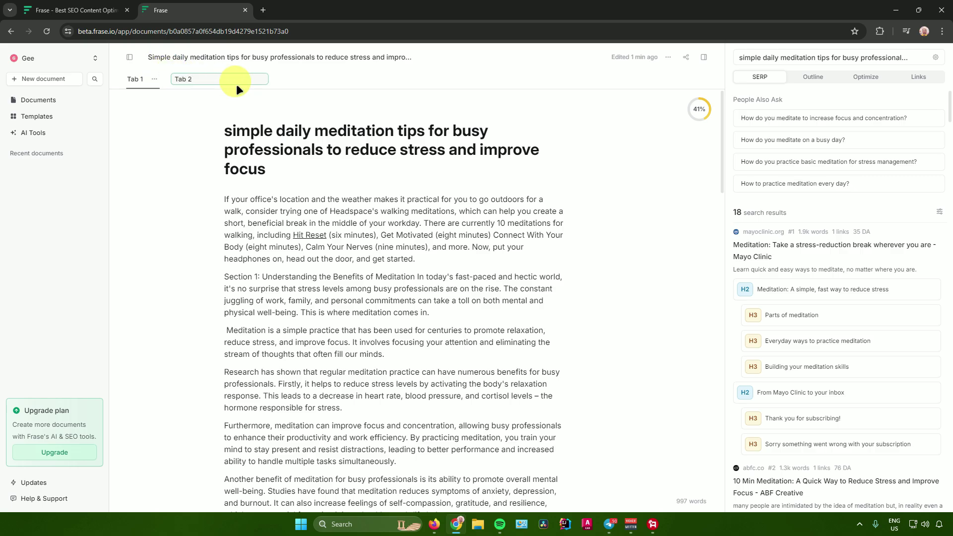
key("Return")
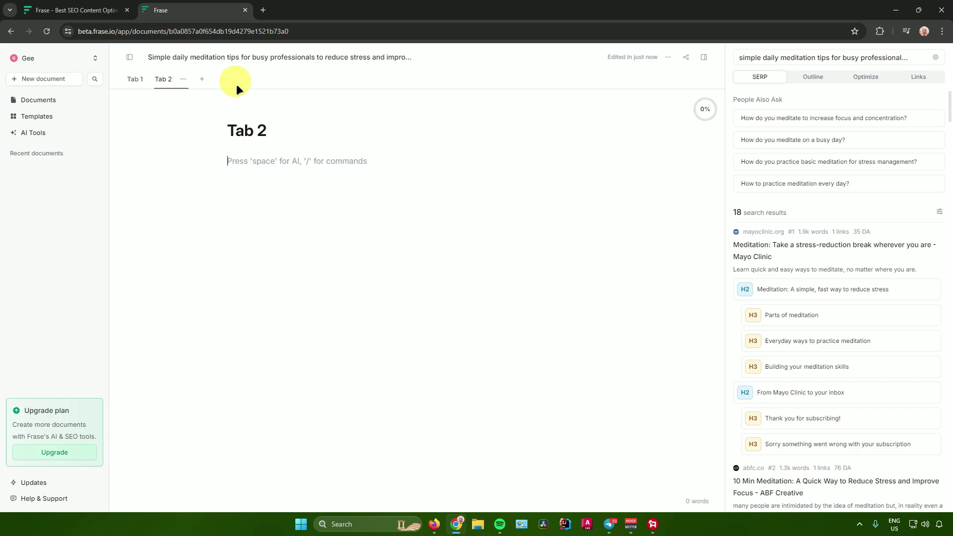
Step: Look through the document options and Export menu, then close it without exporting
left_click(668, 58)
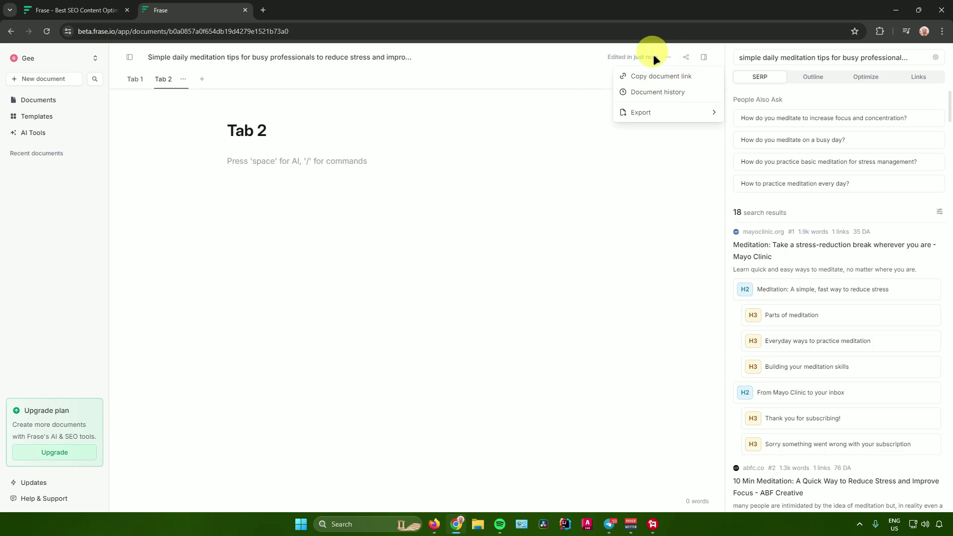
left_click(667, 56)
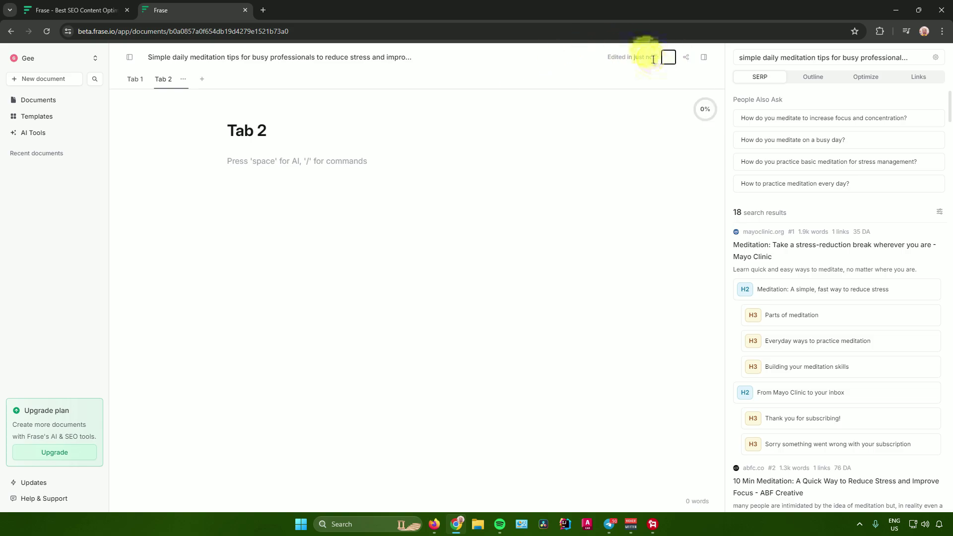
left_click(668, 58)
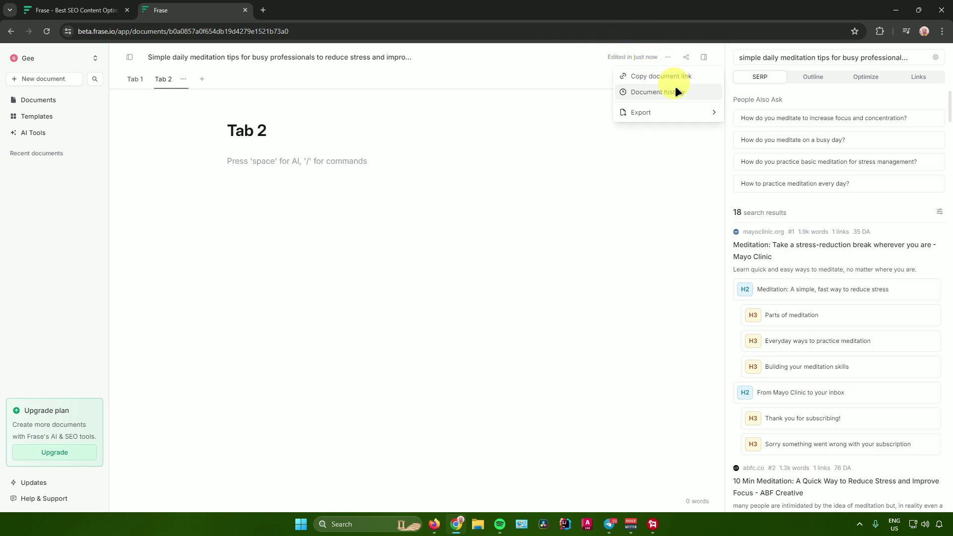
mouse_move(647, 110)
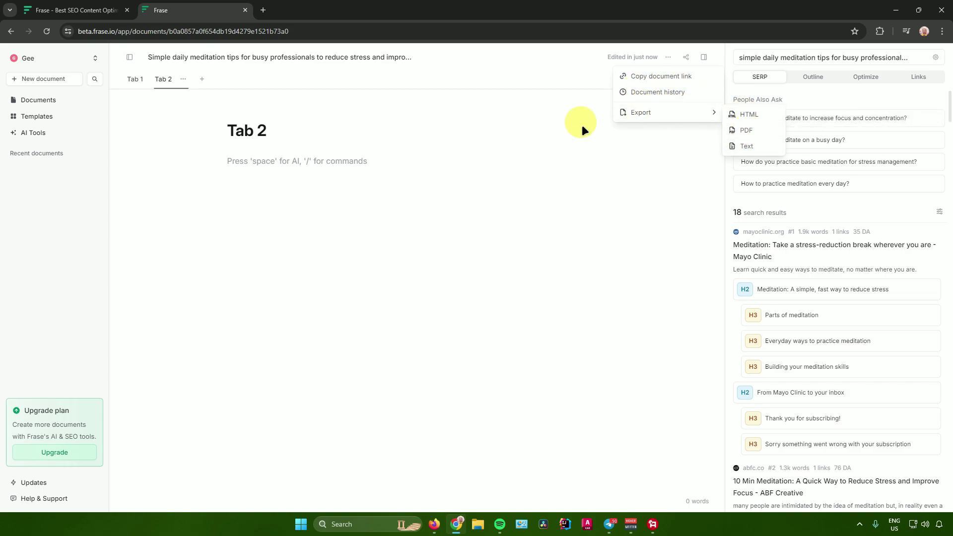
left_click(135, 78)
Step: Switch back to Tab 1's 997-word article and dismiss the Share link popup
left_click(686, 58)
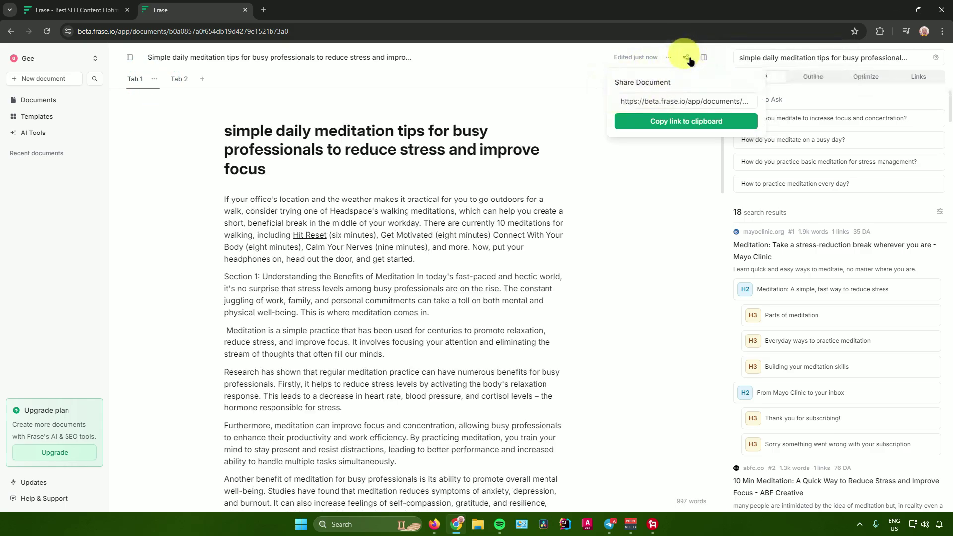
left_click(687, 57)
left_click(686, 57)
left_click(686, 58)
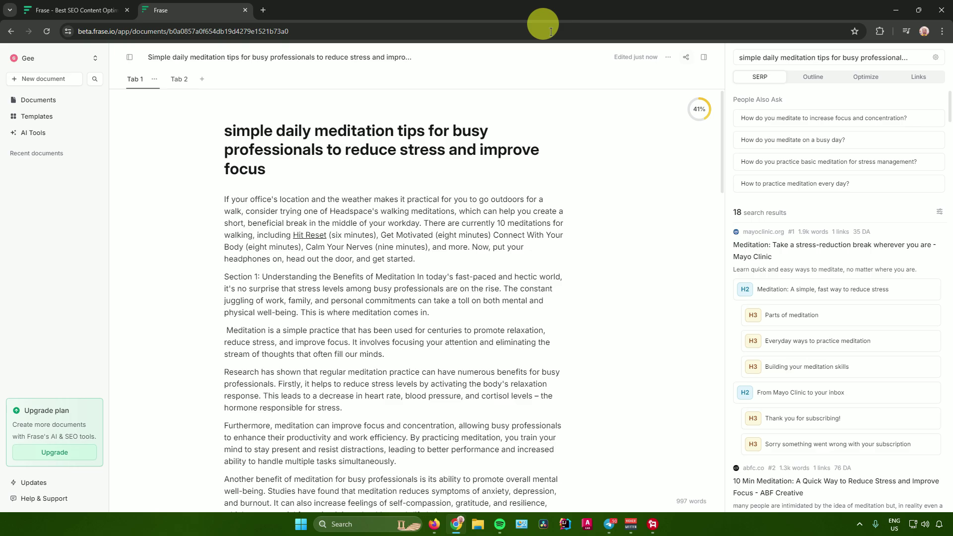
scroll(407, 223, "down", 6)
scroll(412, 200, "up", 3)
scroll(411, 200, "up", 4)
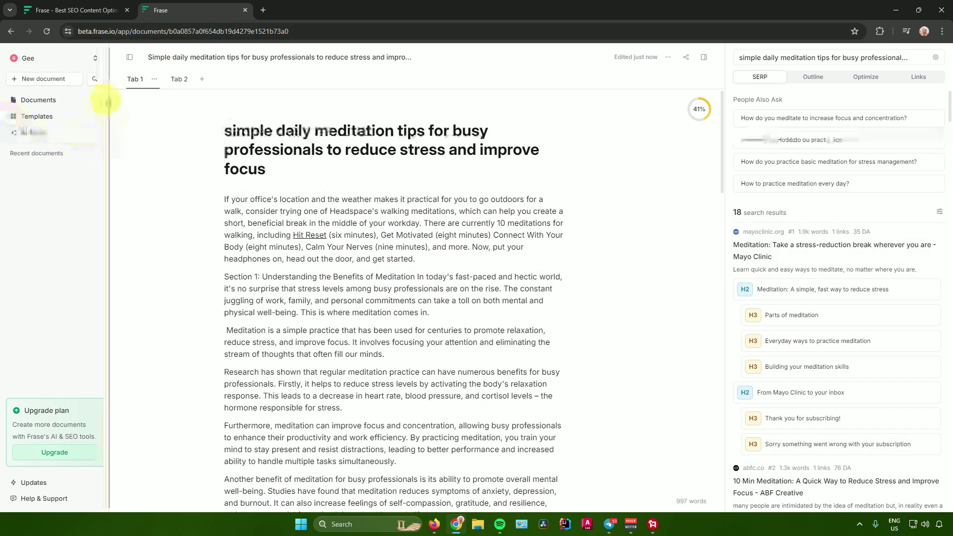
Step: Select the meditation document in All documents, then go to the empty Templates page
left_click(43, 100)
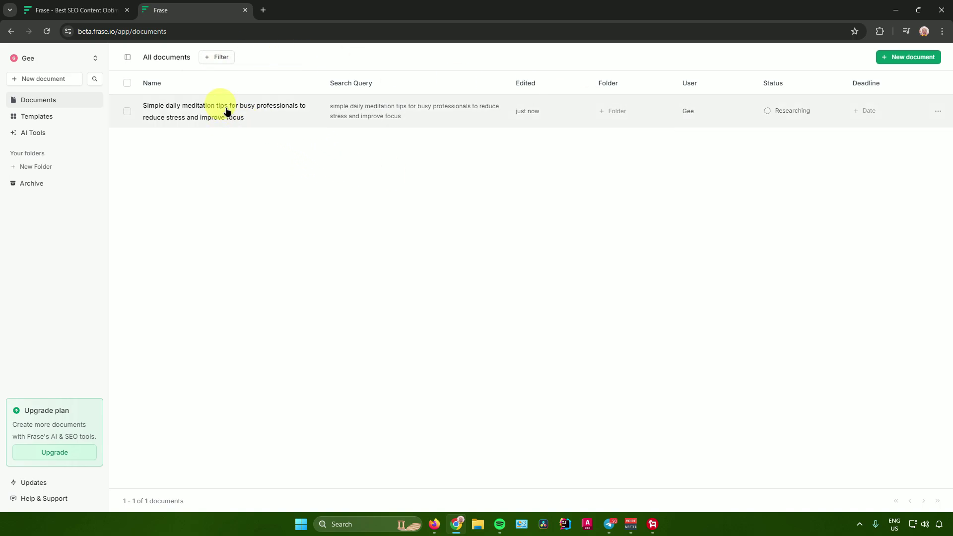
left_click(127, 111)
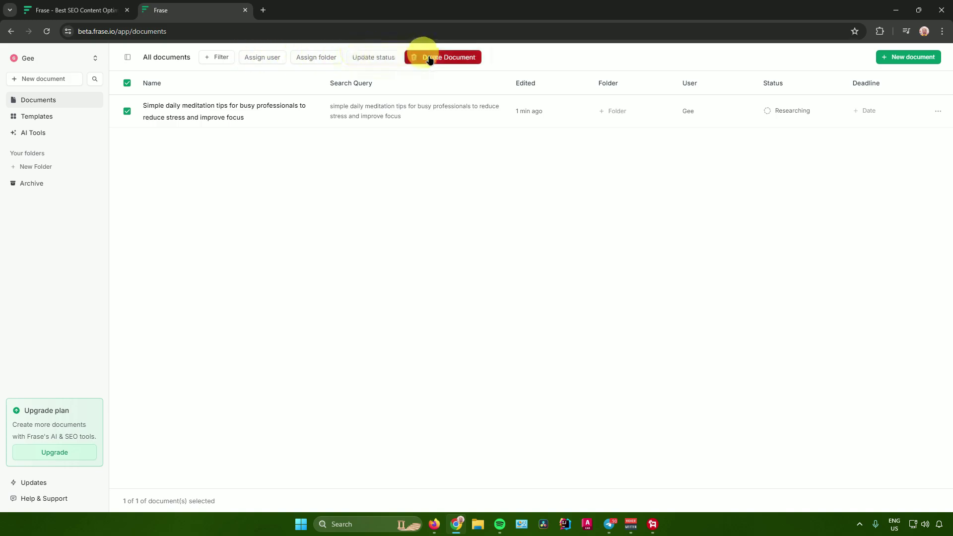
left_click(37, 116)
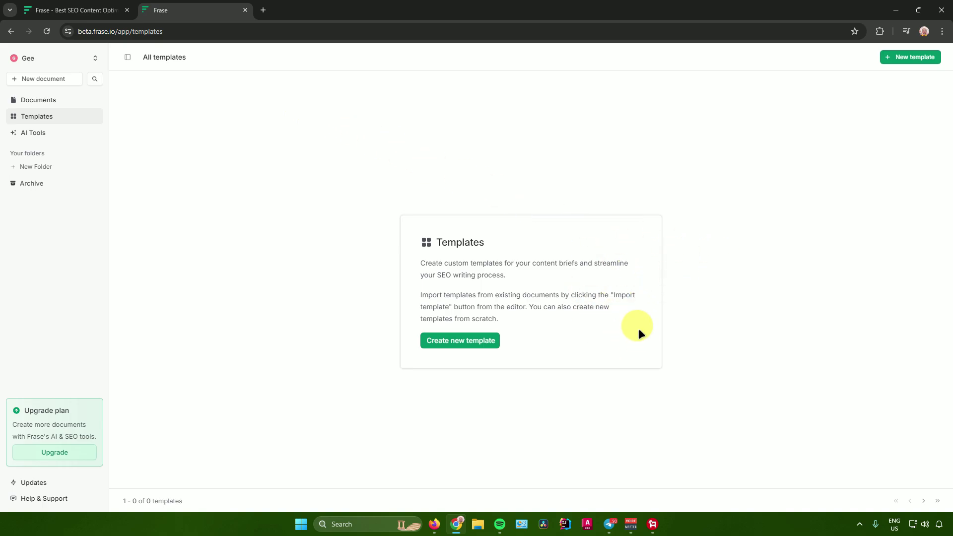
Step: Create an empty template named 'Sample' and go to the AI Tools page
left_click(472, 344)
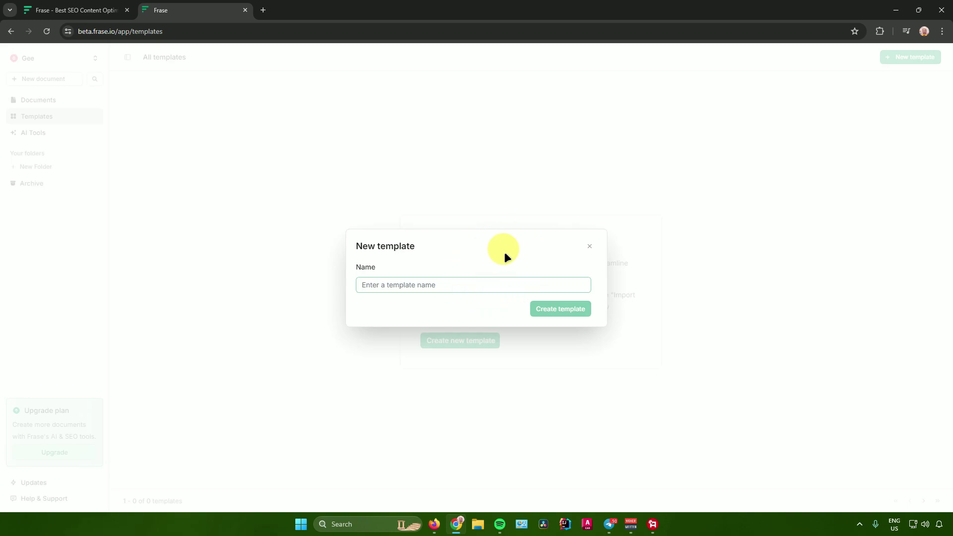
type("Sample")
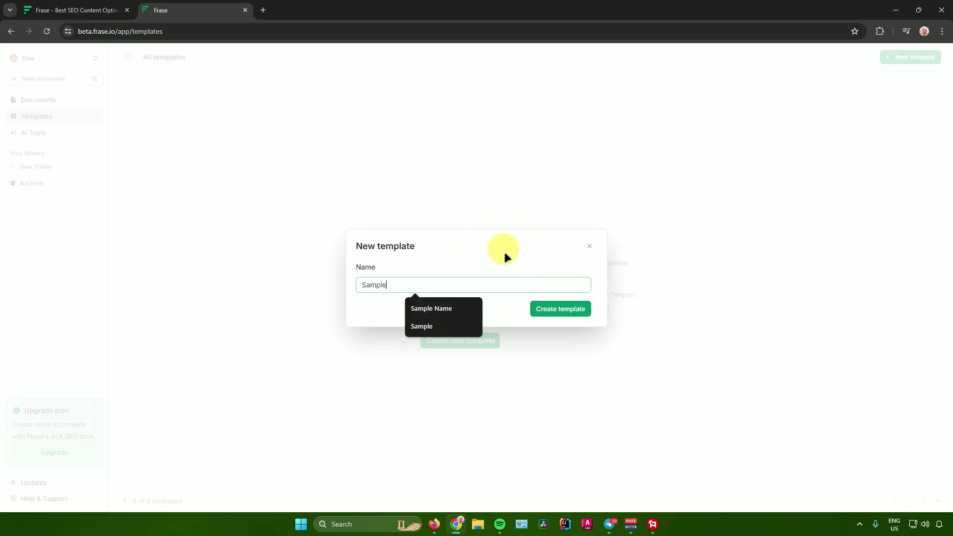
left_click(589, 306)
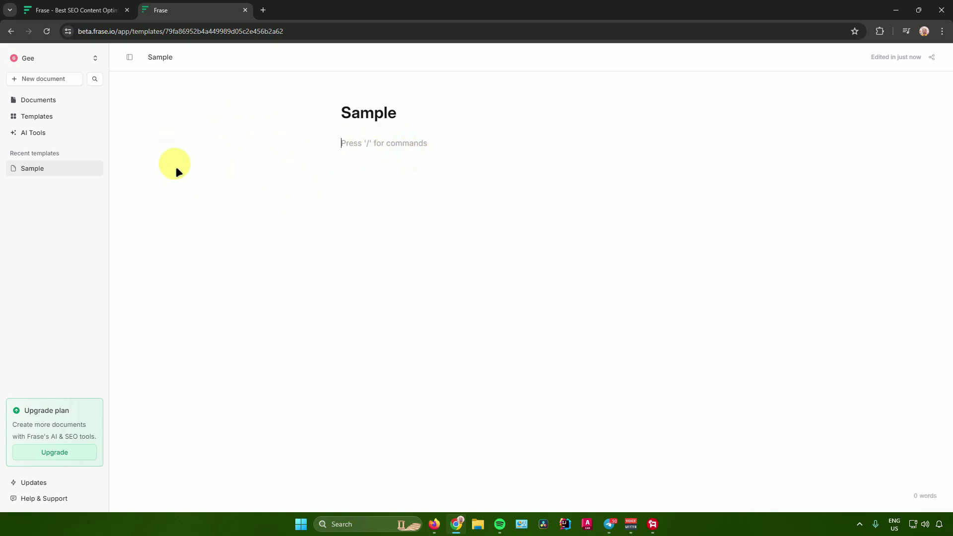
left_click(72, 133)
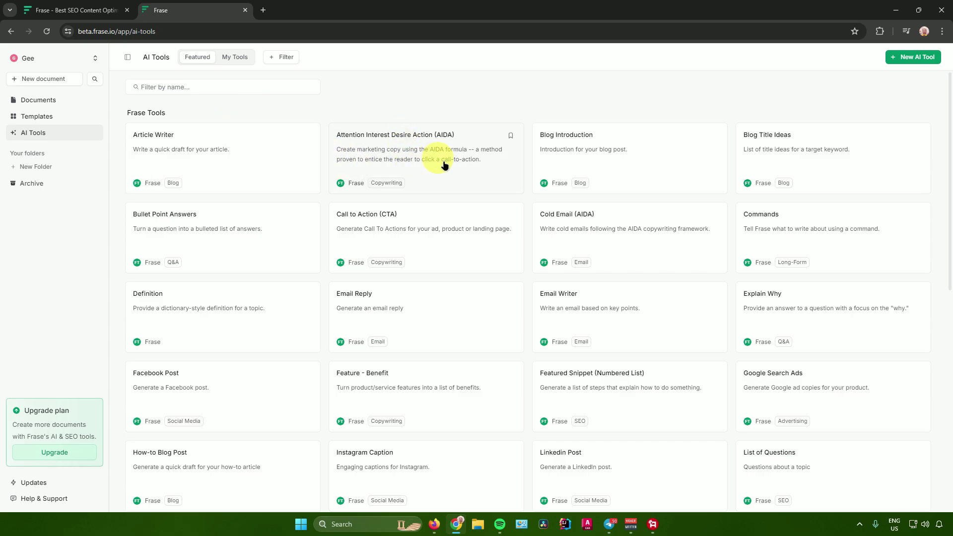
Step: Browse the Featured and My Tools AI tool lists, then start a new folder
scroll(452, 166, "down", 2)
scroll(442, 171, "down", 10)
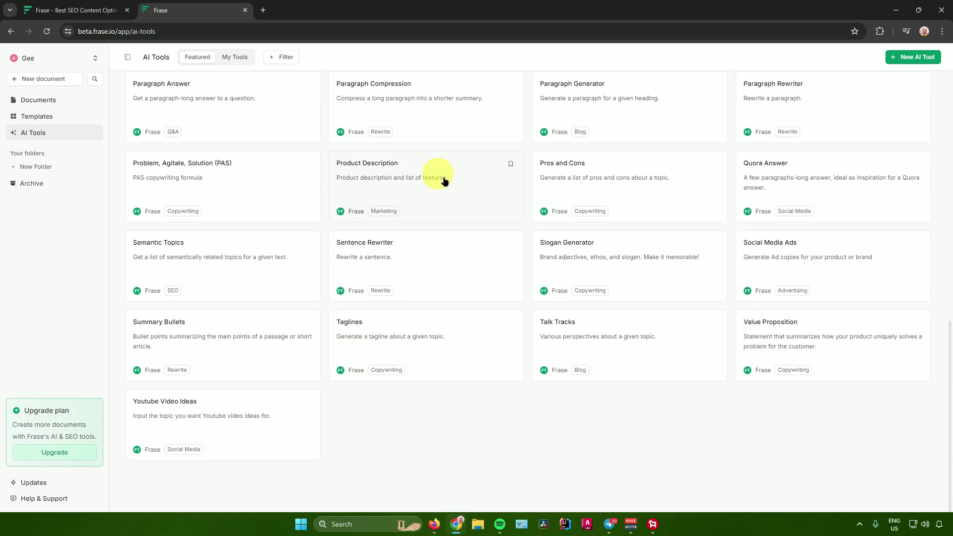
scroll(494, 193, "up", 12)
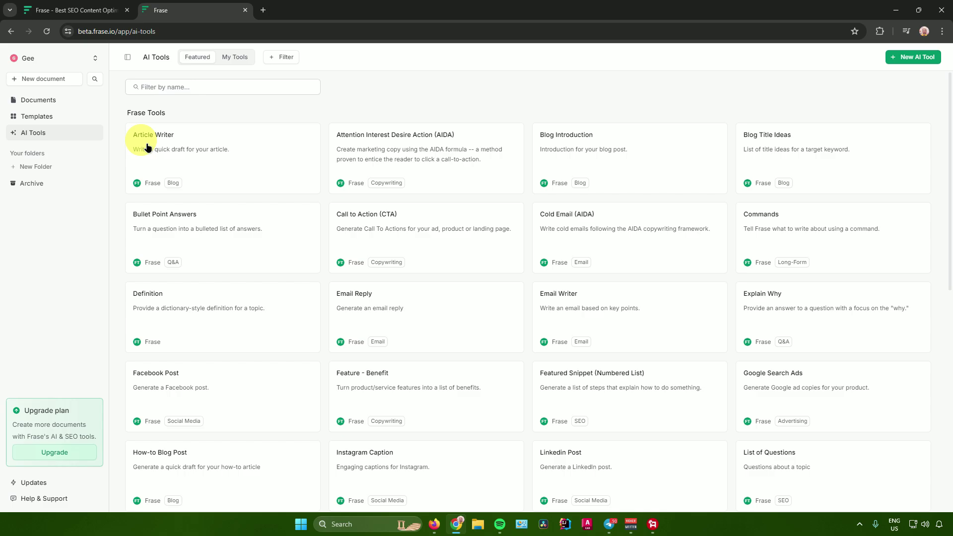
left_click(232, 57)
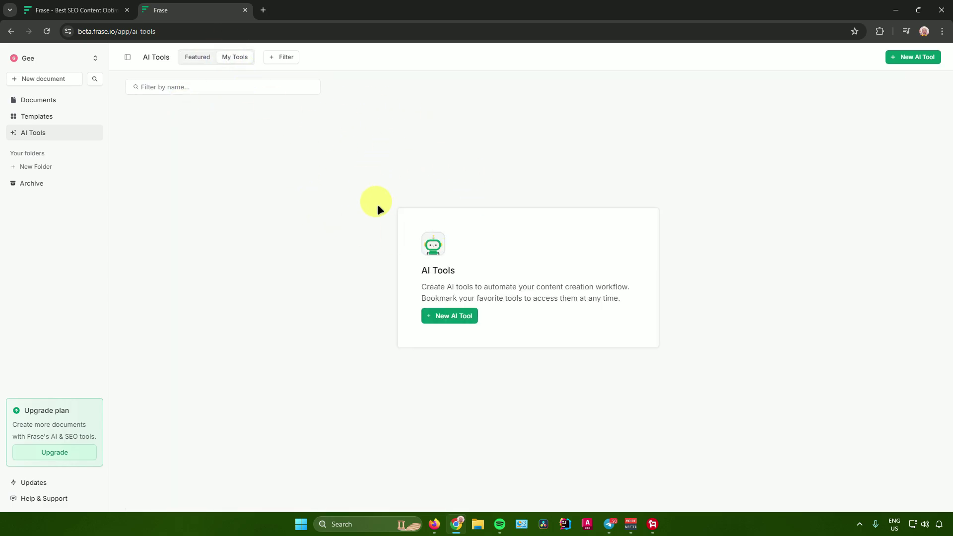
left_click(192, 57)
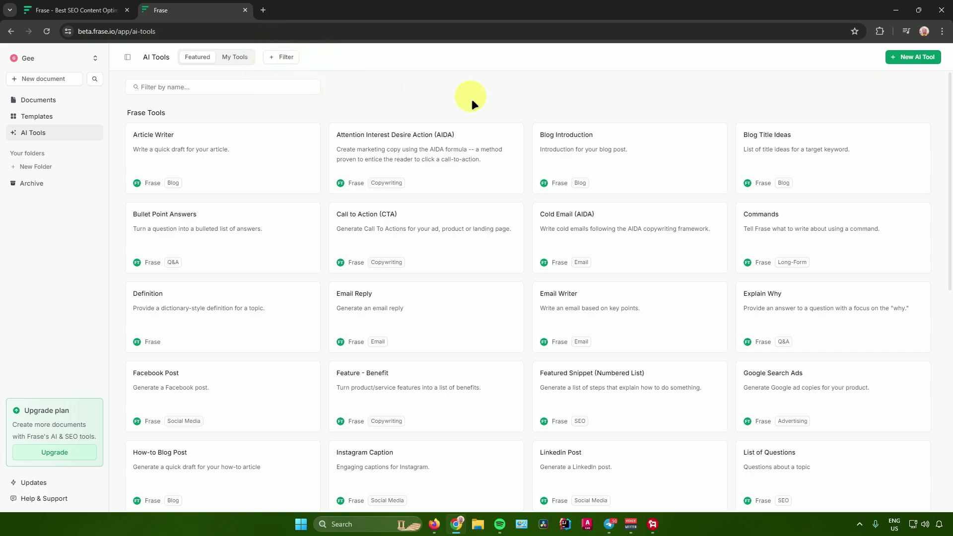
left_click(35, 166)
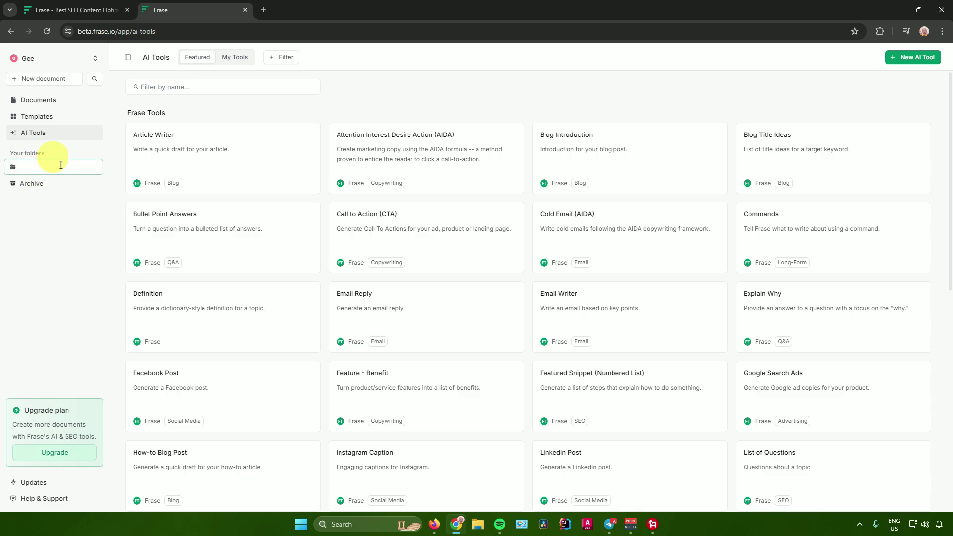
Step: Create a new folder named 'Sample Folder' and open it
type("Sample Folder")
key("Return")
left_click(34, 199)
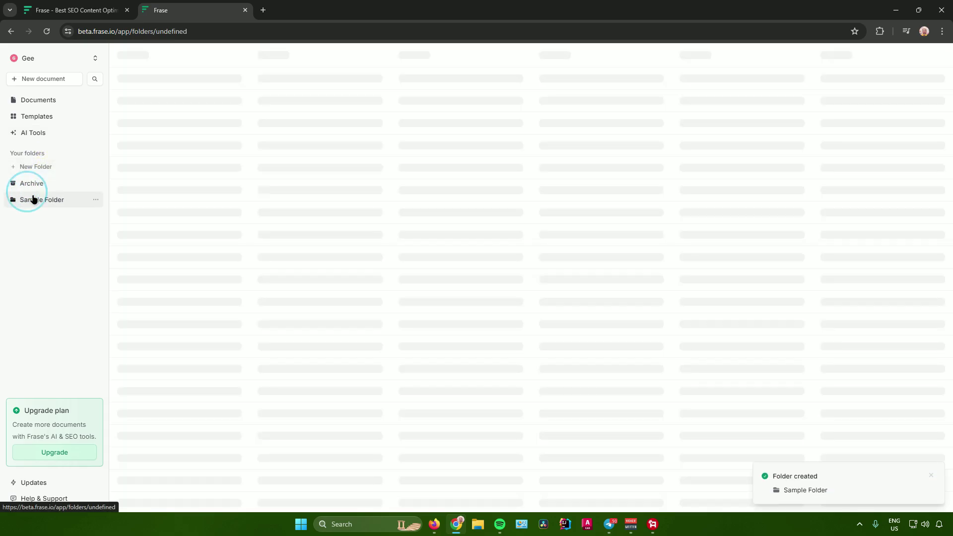
left_click(33, 199)
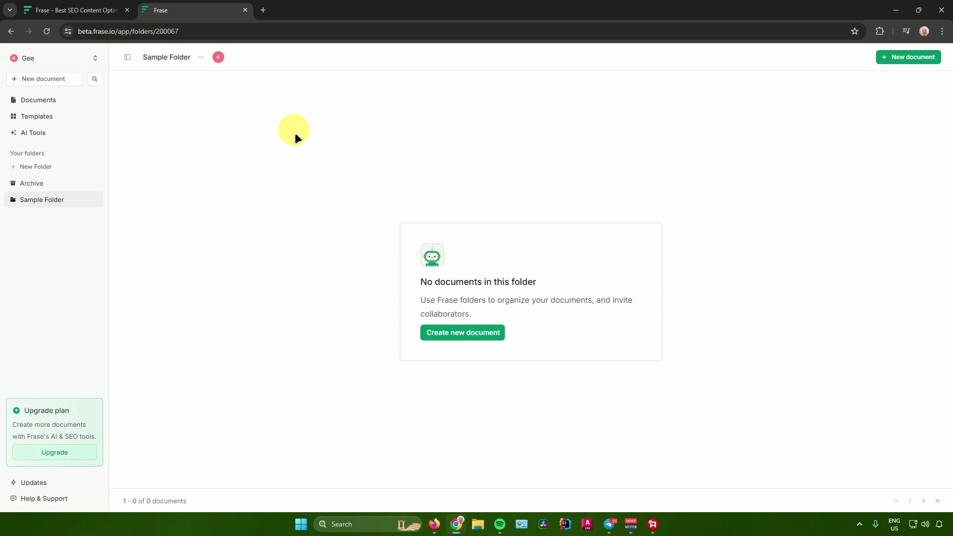
Step: Switch between All documents and Sample Folder, then view the empty Archive
left_click(54, 101)
left_click(35, 199)
left_click(62, 185)
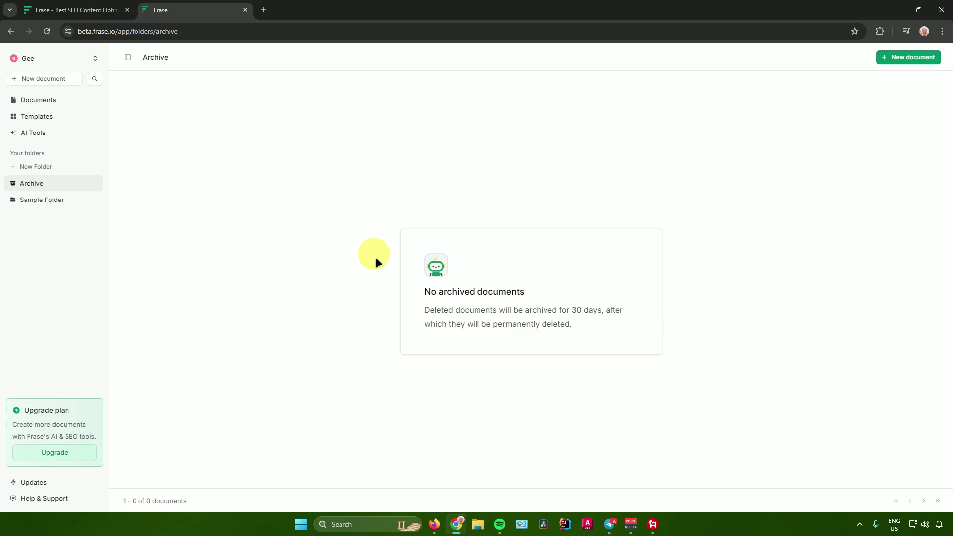
Step: Return to All documents, showing the single meditation-tips document marked Researching
left_click(50, 103)
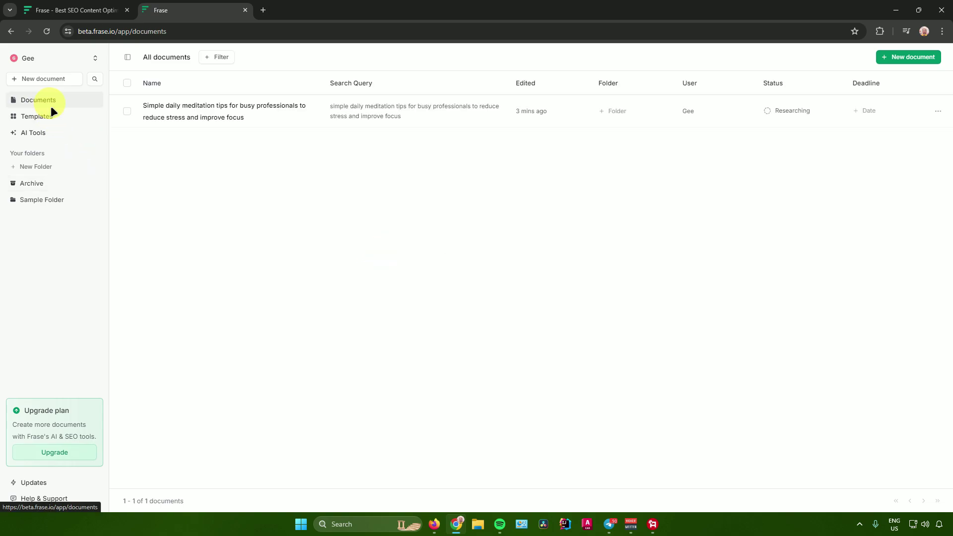